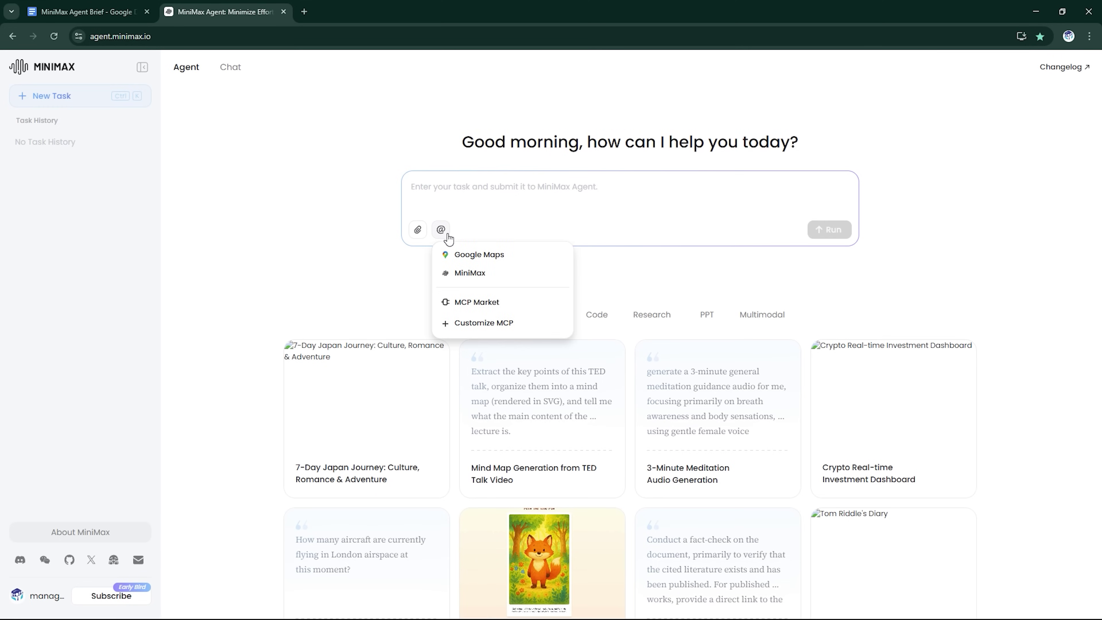
- Close and reopen the @ MCP list showing Google Maps, MiniMax, MCP Market and Customize MCP
left_click(457, 180)
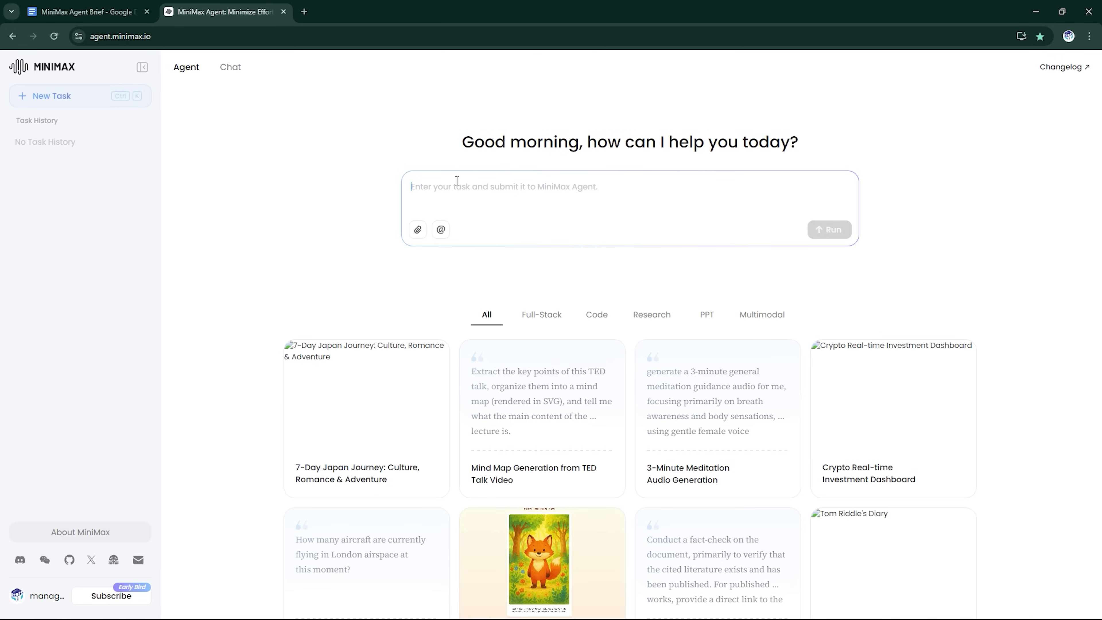
left_click(440, 232)
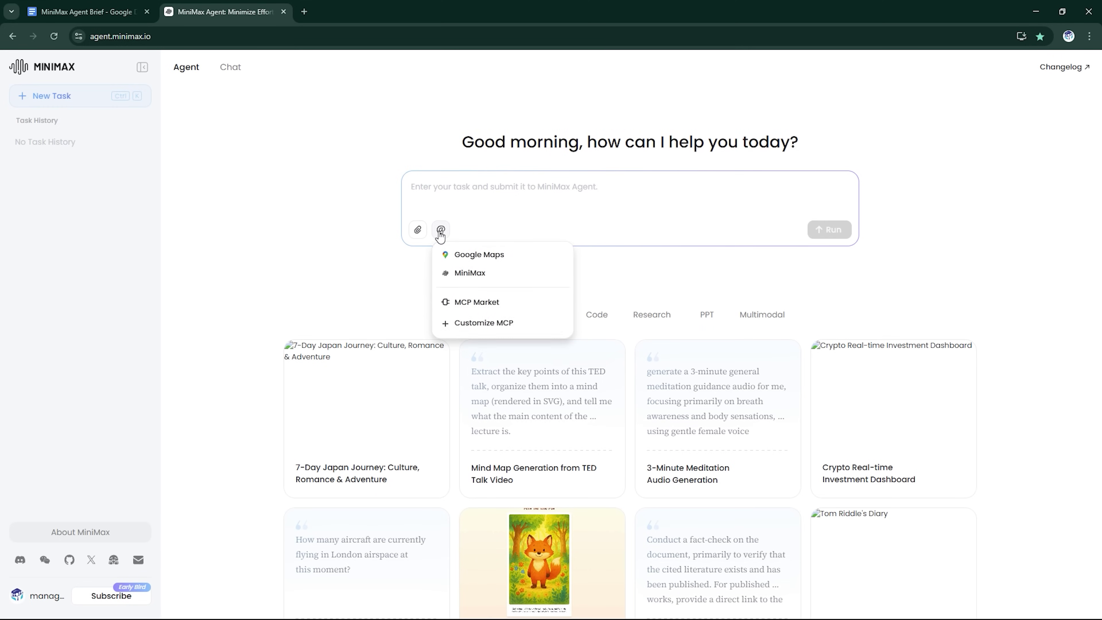
left_click(479, 255)
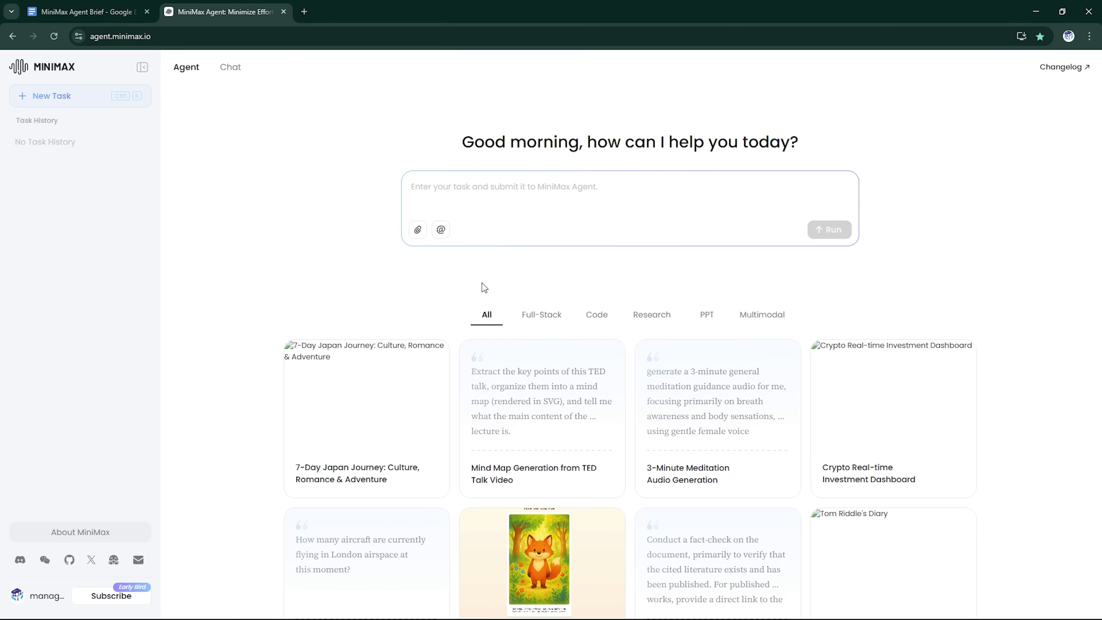
left_click(440, 234)
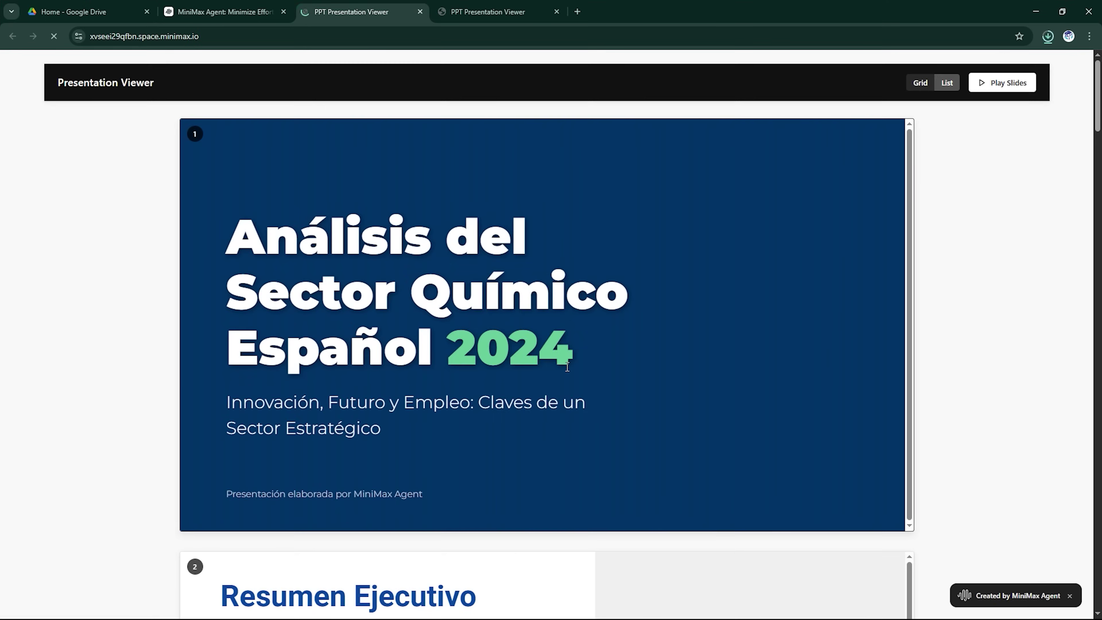
scroll(928, 360, "down", 15)
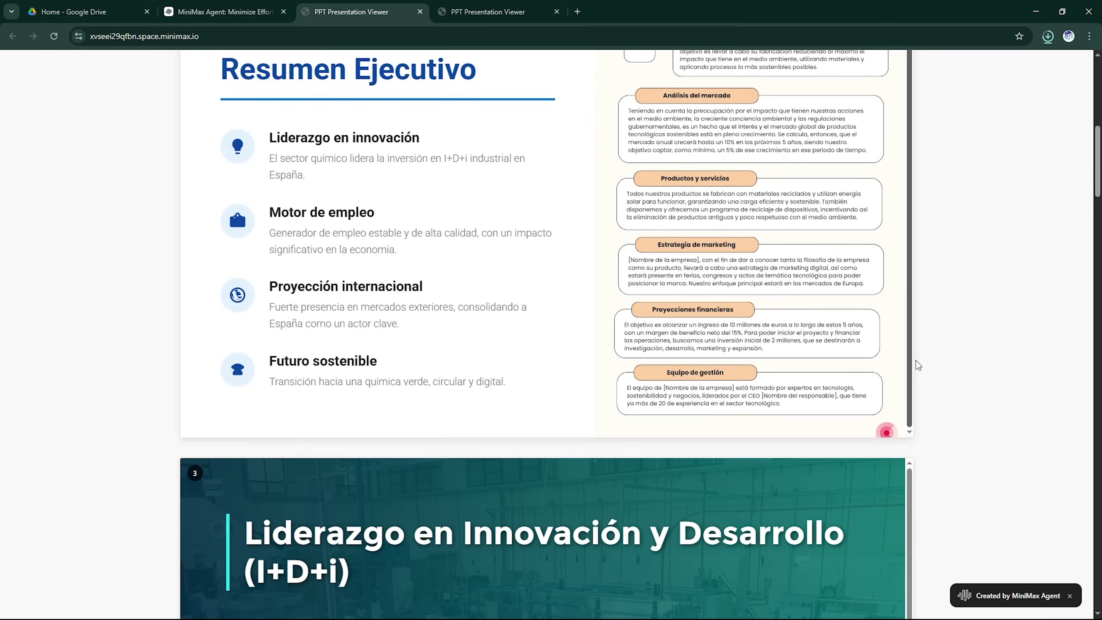
- Skip the courseware replay to its result and scroll the ChatGPT Agent Courseware preview
scroll(927, 360, "down", 20)
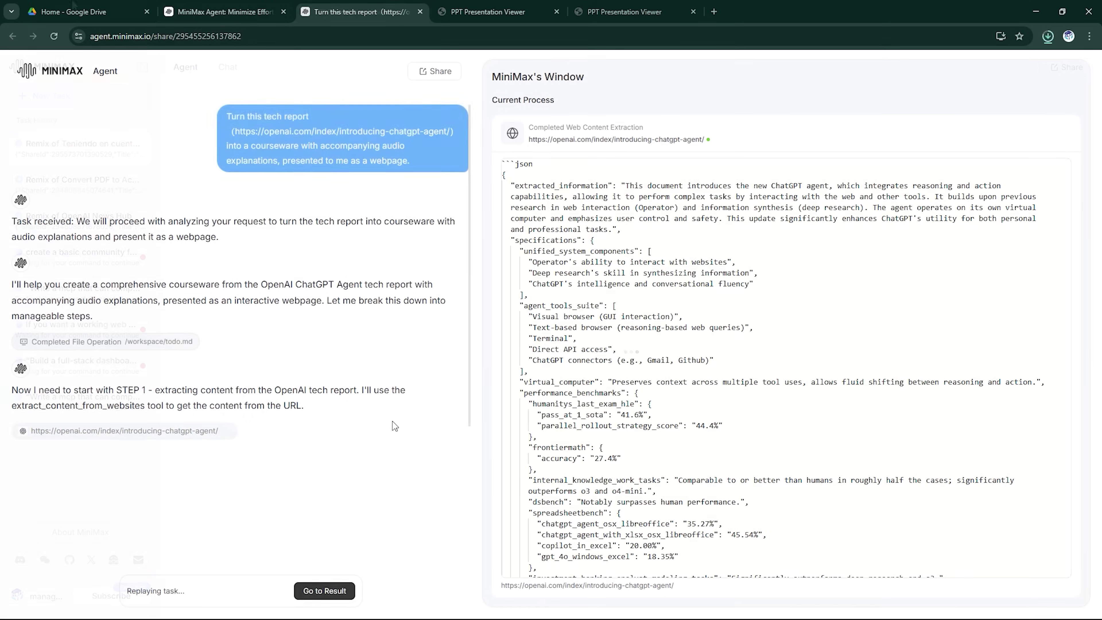
left_click(324, 590)
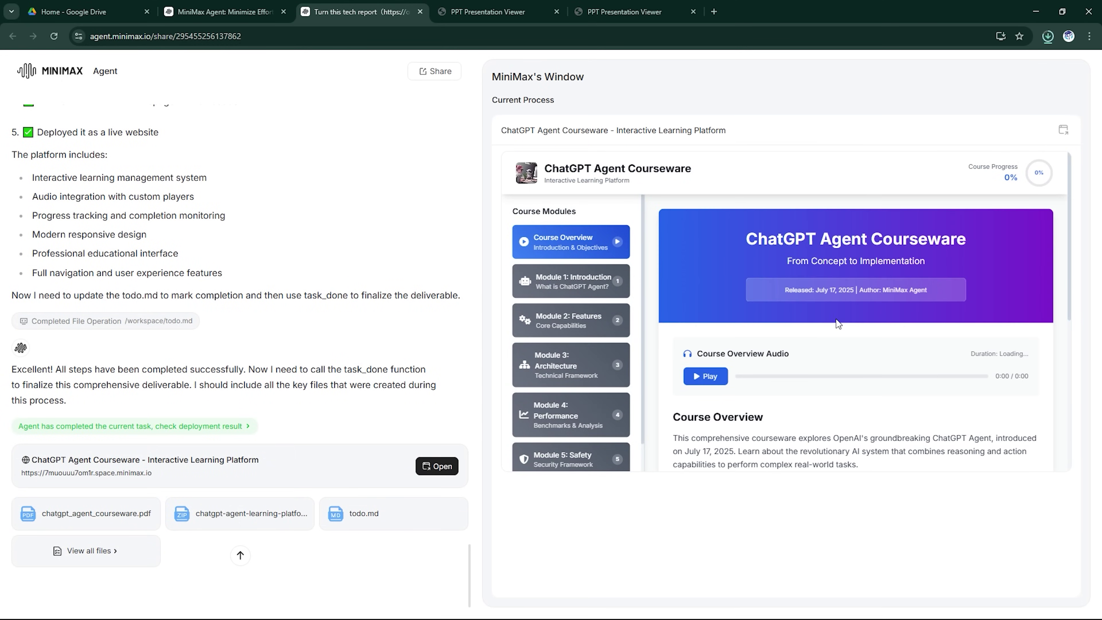
scroll(813, 349, "down", 3)
scroll(812, 350, "down", 3)
scroll(770, 331, "up", 5)
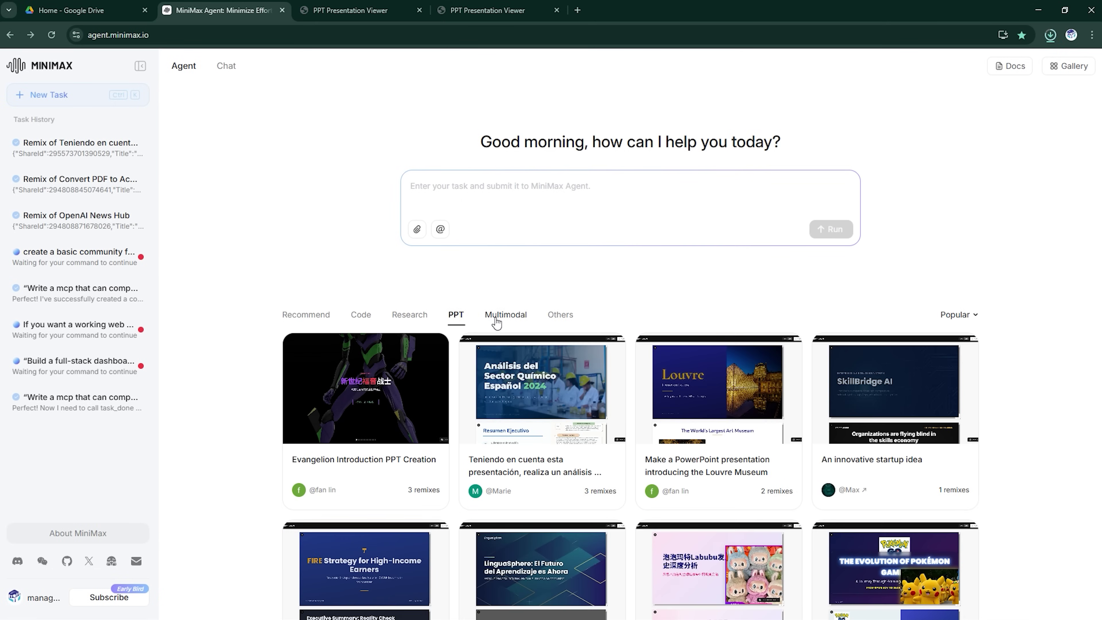
- Browse the example gallery's Multimodal, Others, Recommend, Research and PPT tabs
left_click(496, 319)
left_click(574, 320)
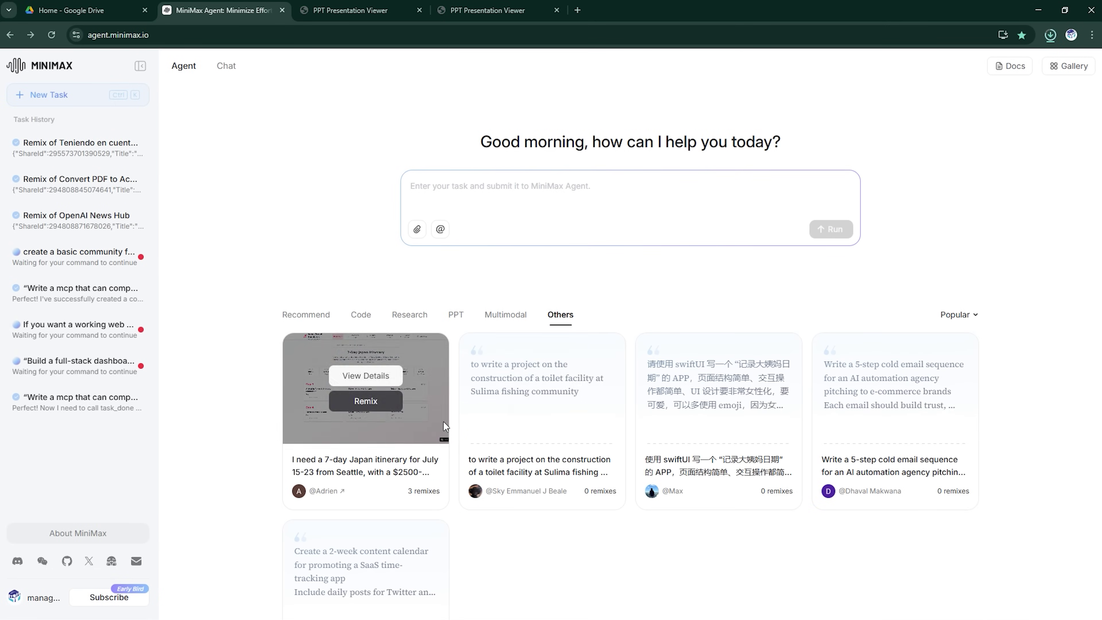
left_click(305, 314)
left_click(416, 315)
left_click(456, 315)
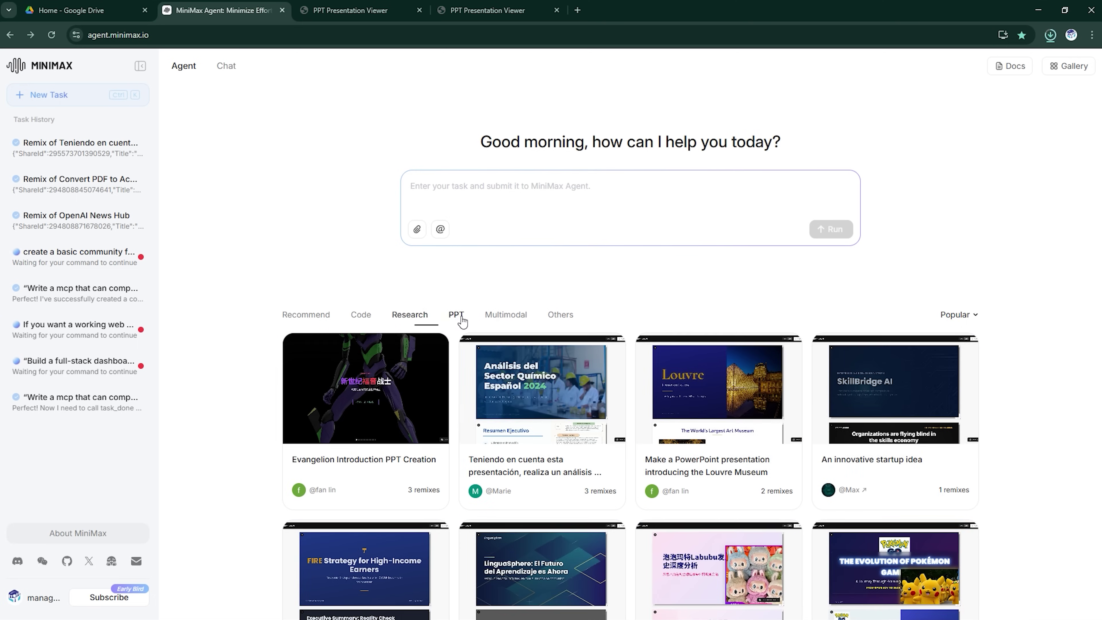
mouse_move(563, 416)
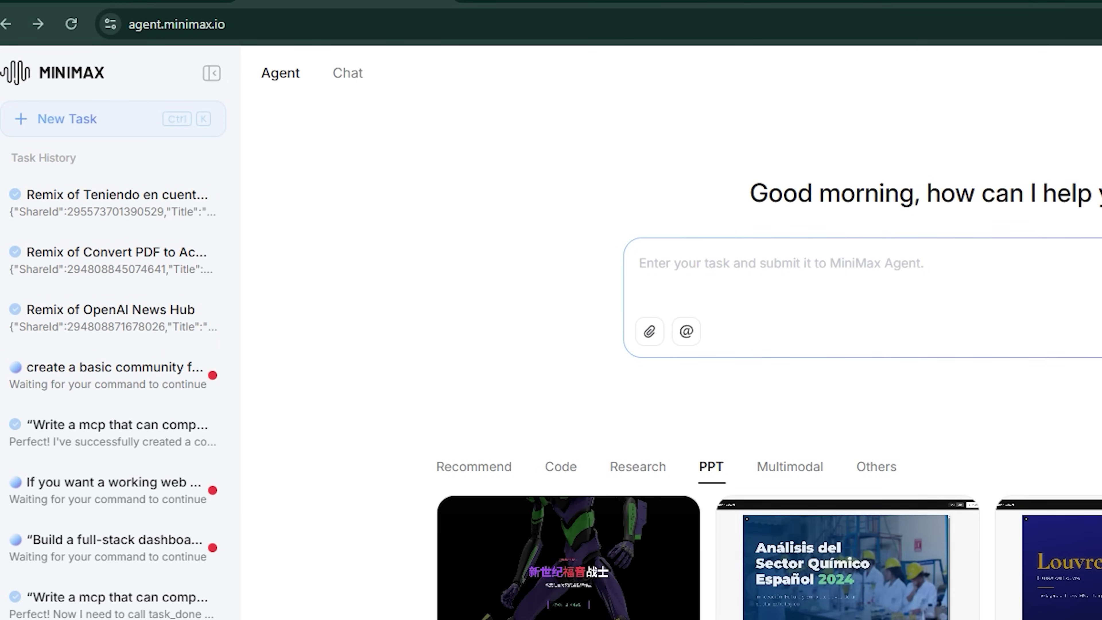
left_click(799, 478)
scroll(516, 417, "down", 5)
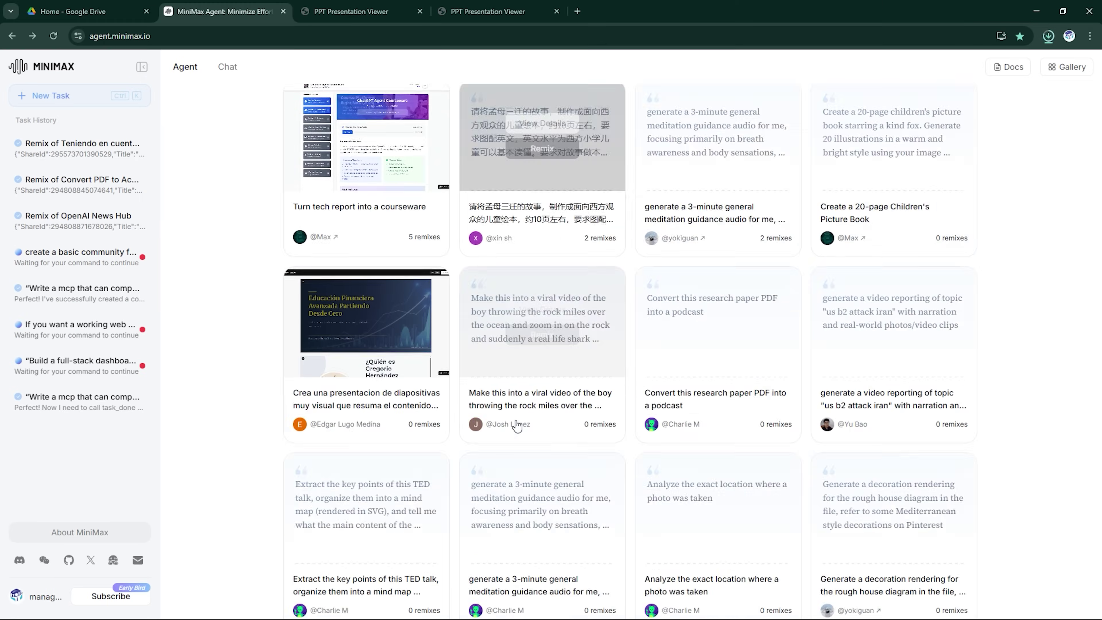
scroll(436, 358, "up", 5)
- Open and close the MCP services list under the task box
mouse_move(390, 360)
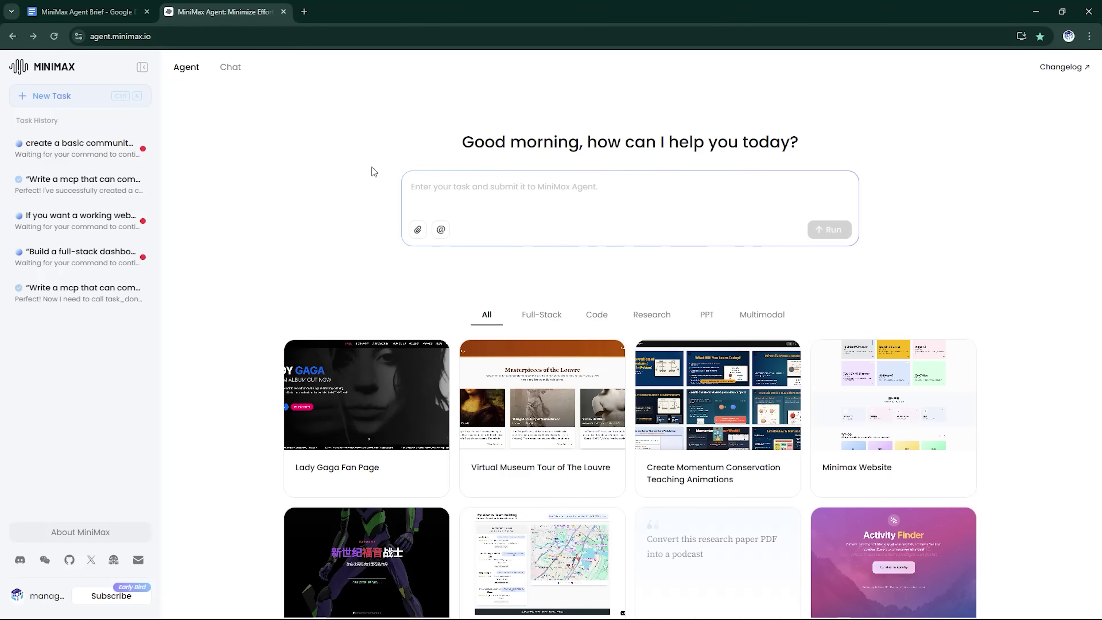
left_click(438, 233)
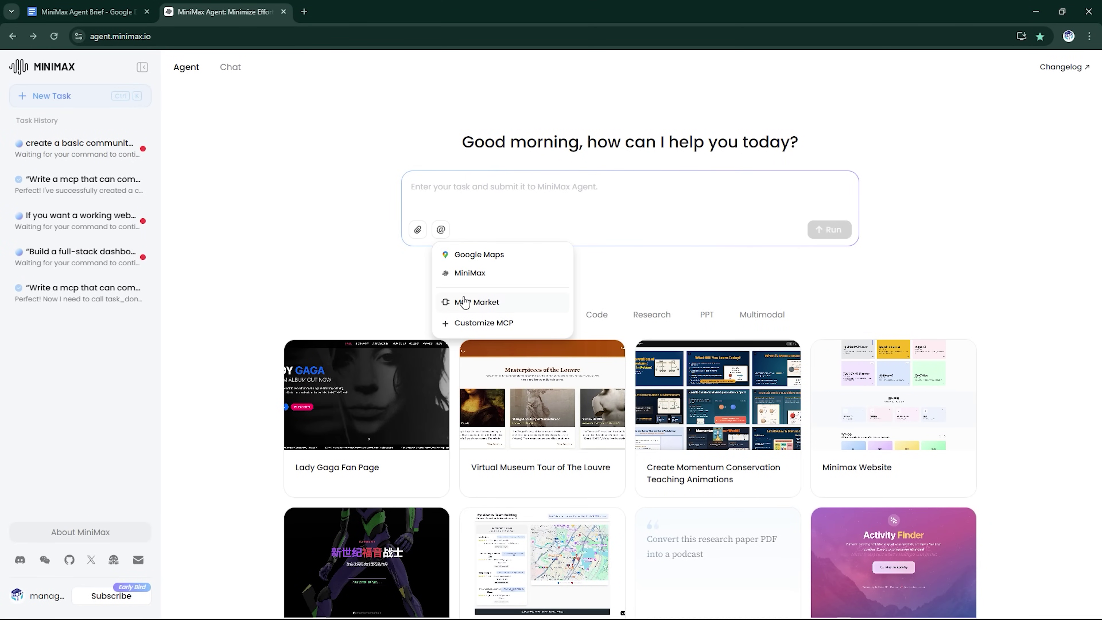
left_click(649, 302)
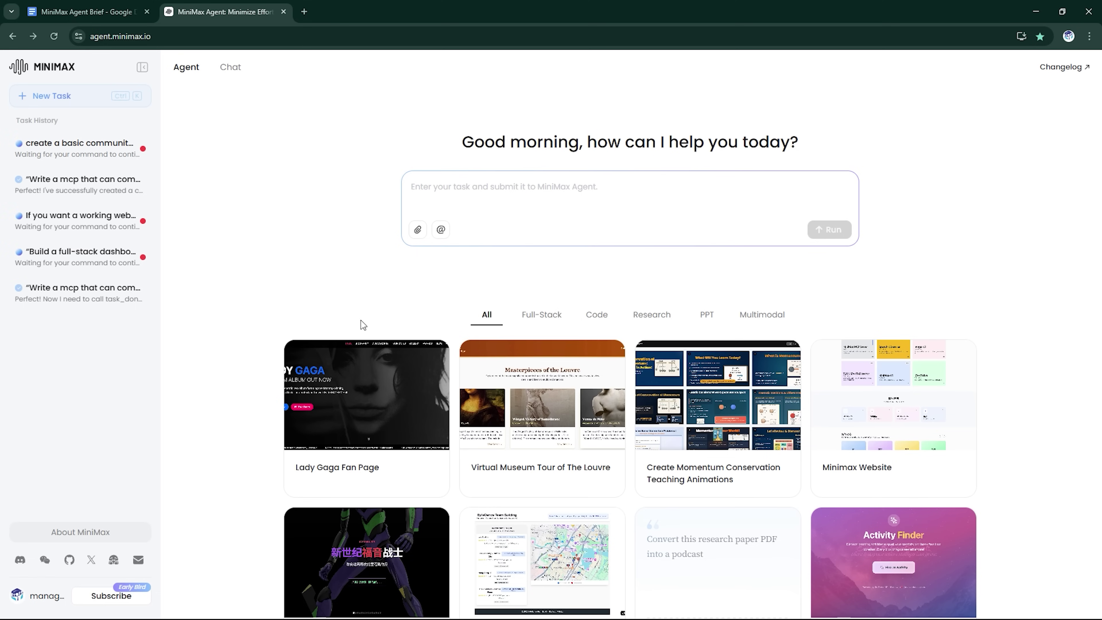
- Scroll the gallery down and back to the top, then open the file picker to attach a file
scroll(448, 308, "down", 10)
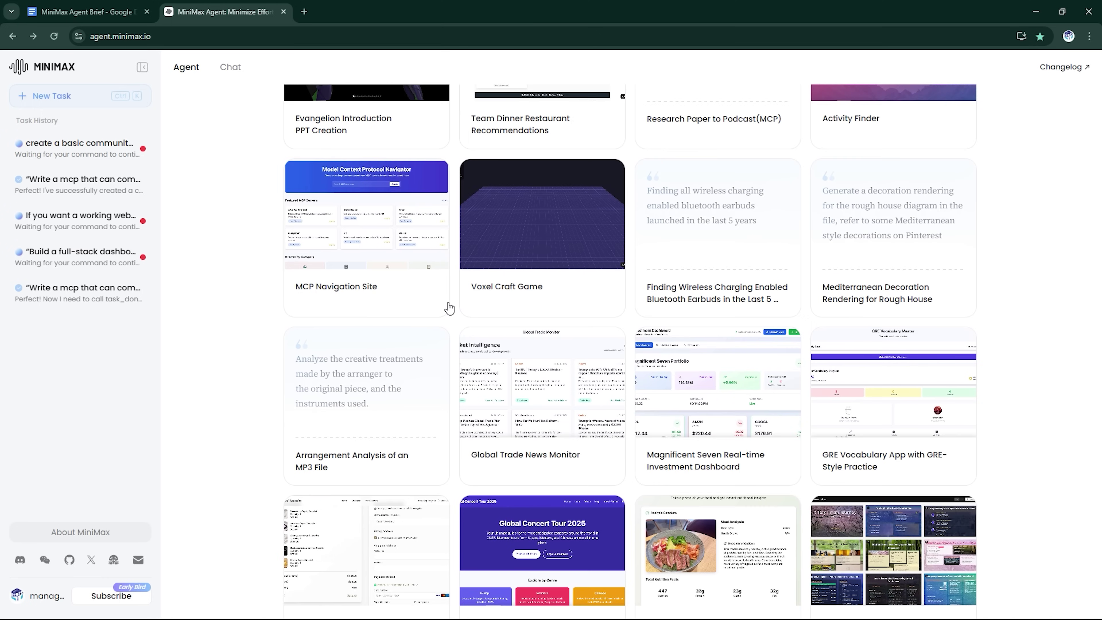
scroll(448, 308, "down", 12)
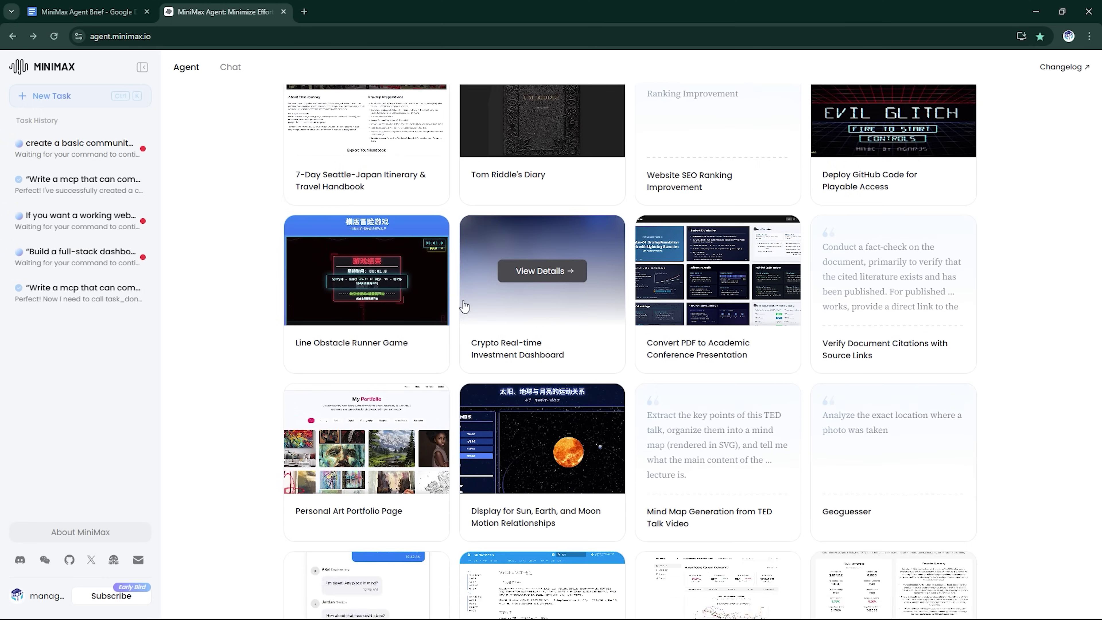
scroll(463, 305, "down", 15)
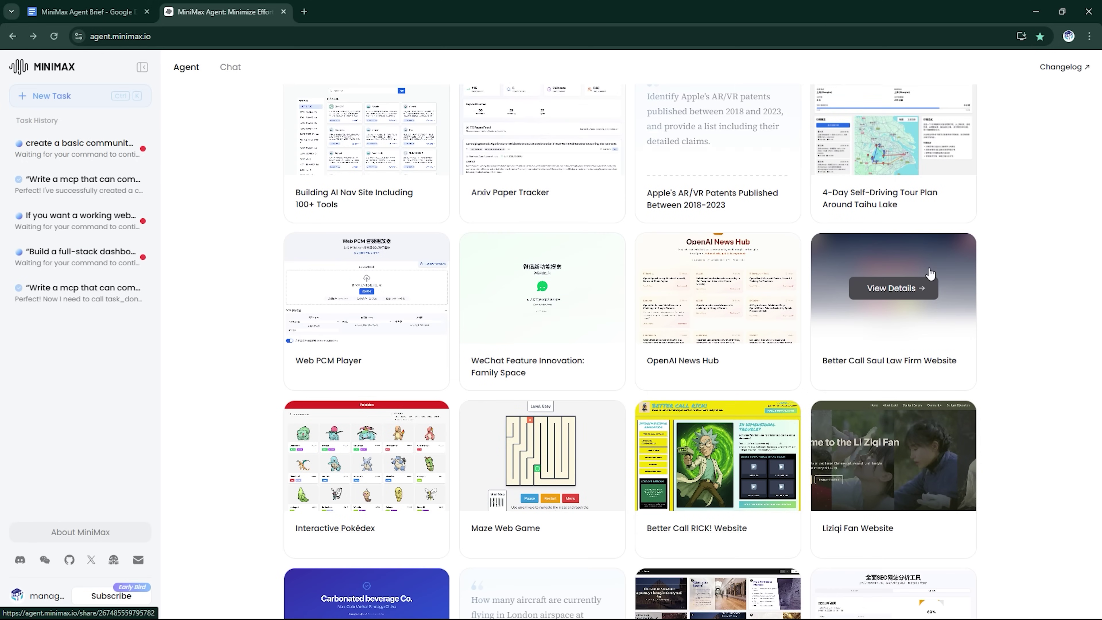
scroll(930, 274, "down", 12)
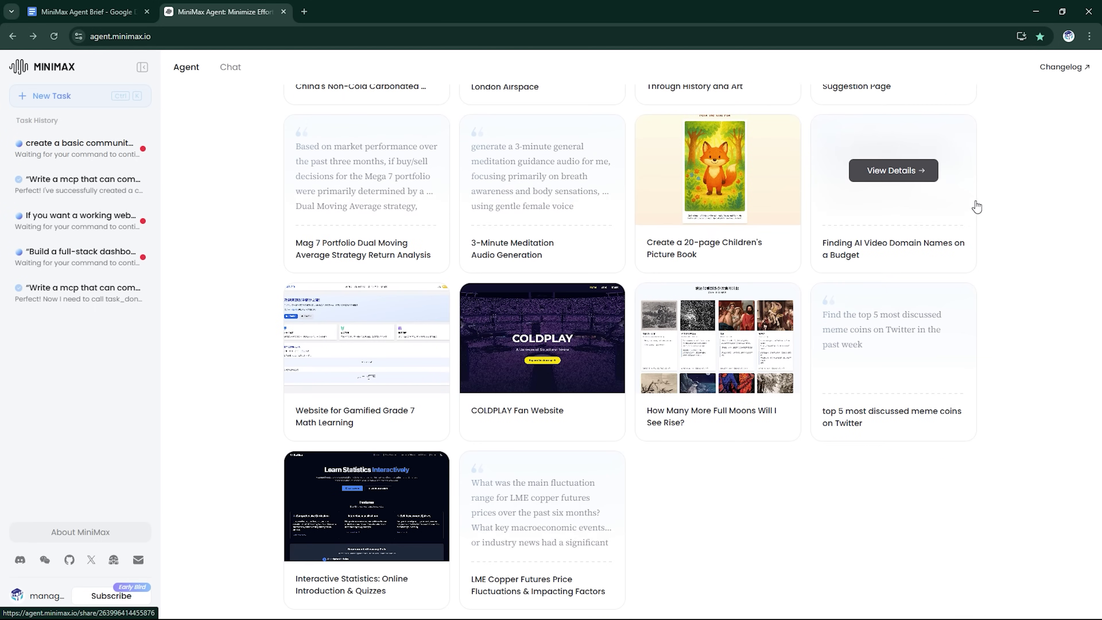
scroll(371, 288, "up", 12)
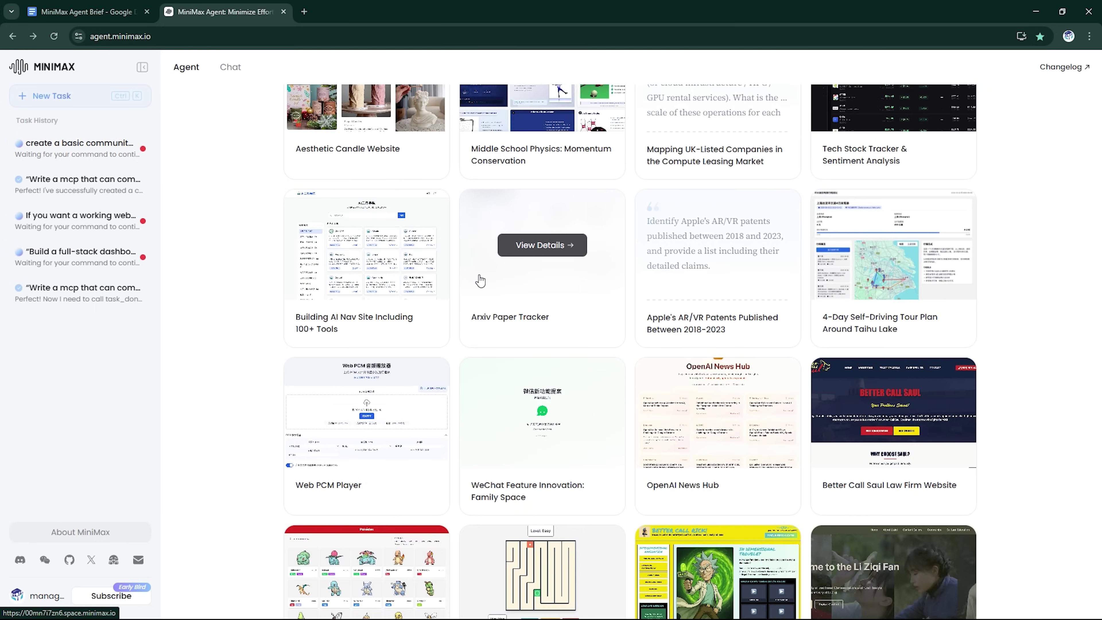
scroll(480, 281, "up", 15)
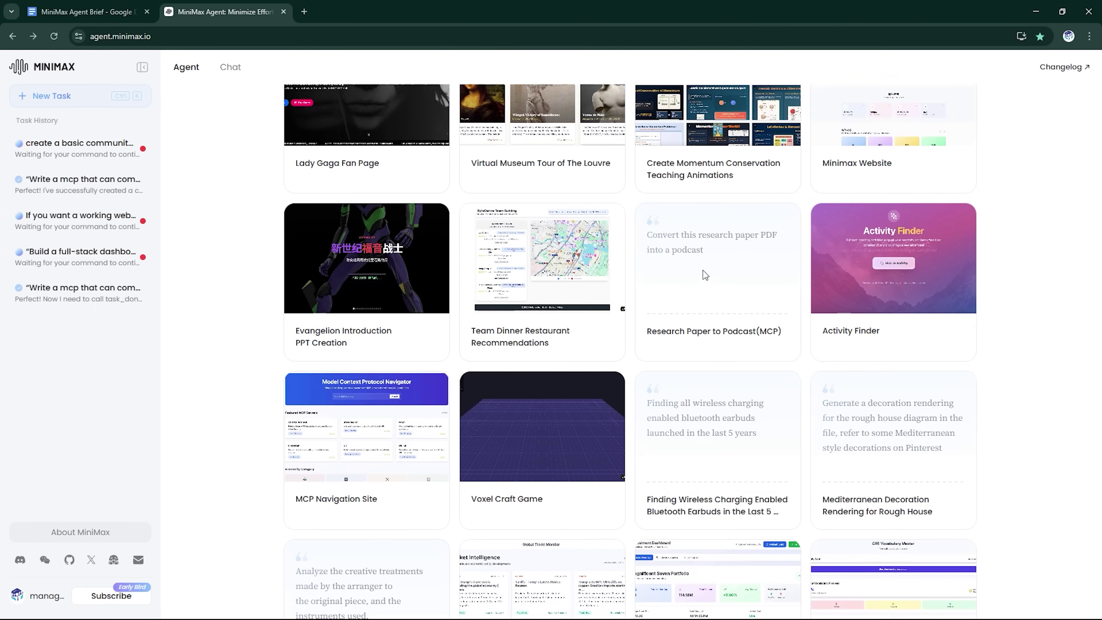
scroll(705, 274, "up", 5)
left_click(418, 229)
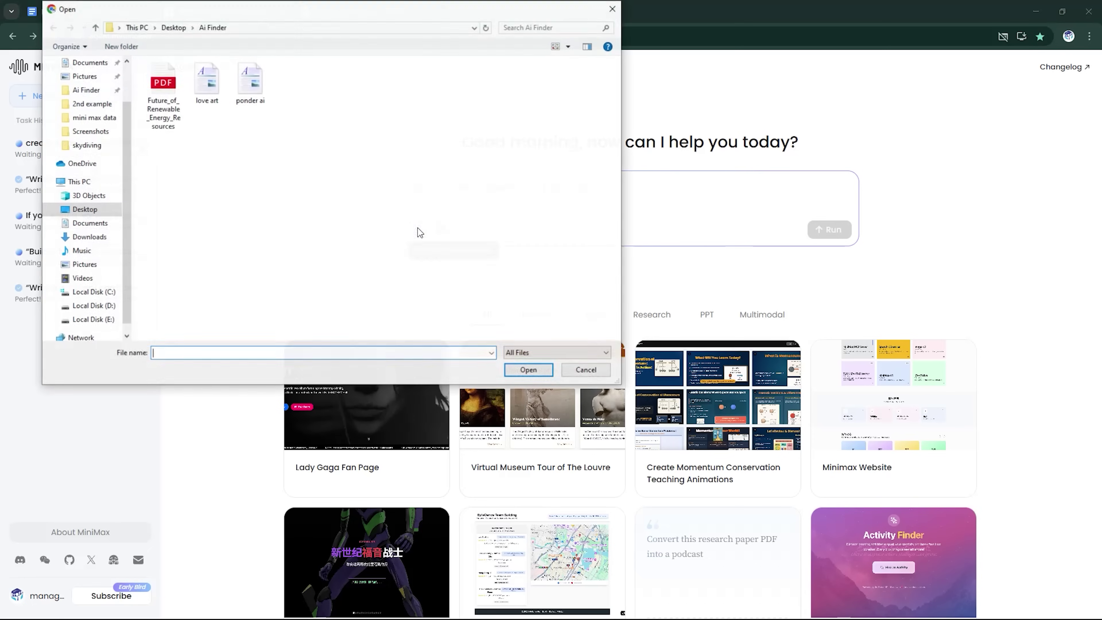
- Attach Future_of_Renewable_Energy_Resources.pdf from the Ai Finder folder to the task
left_click(172, 93)
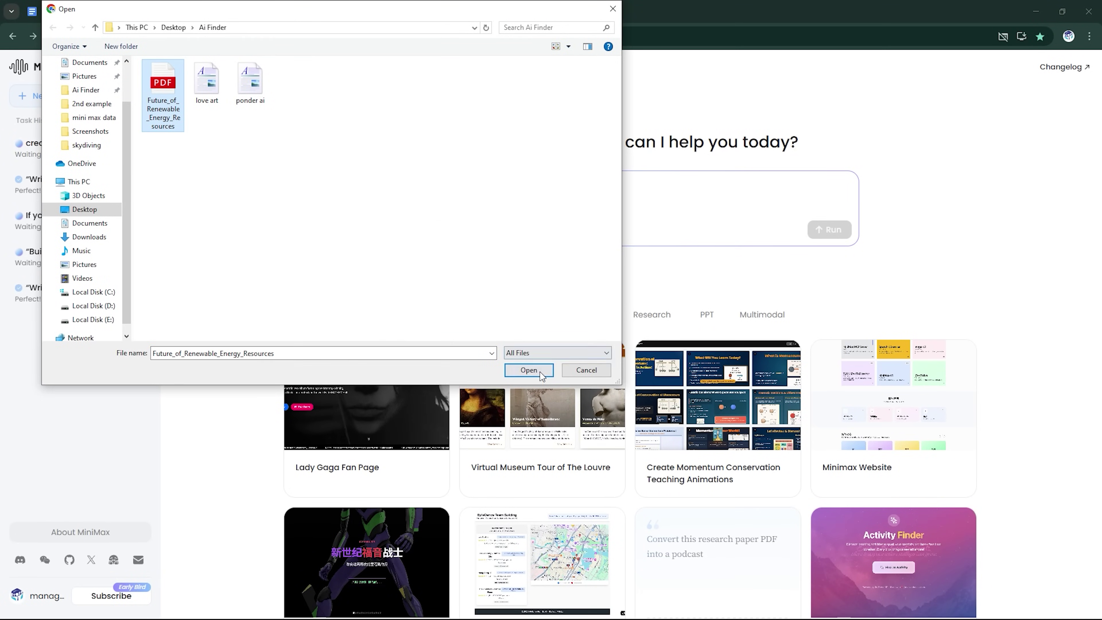
left_click(528, 370)
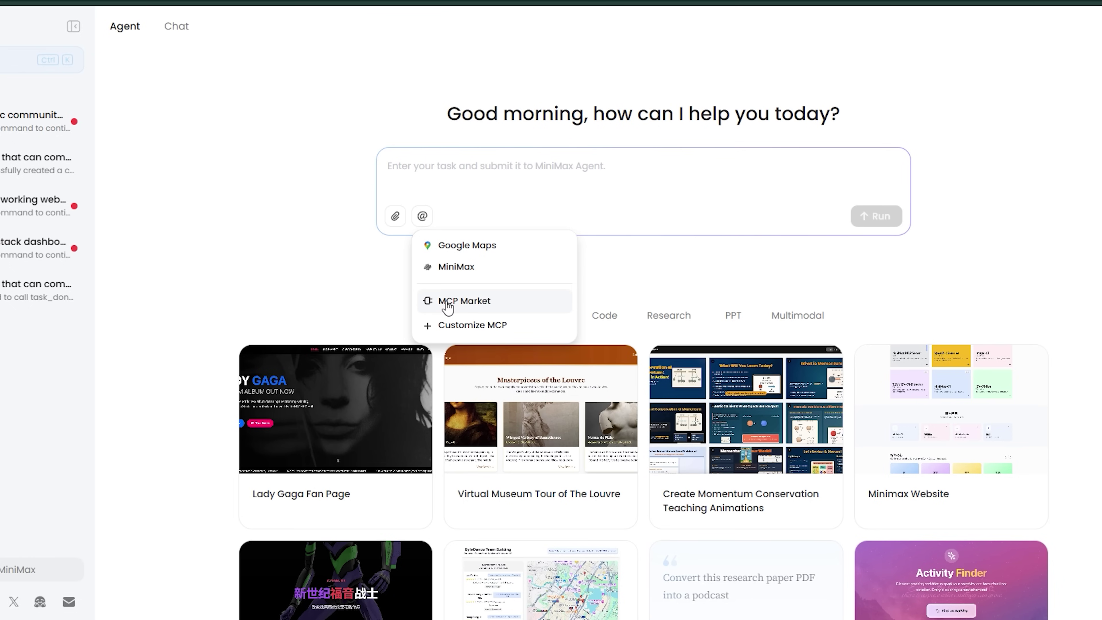
- Open the MCP Market listing Figma, Slack, Notion, Github, Gitlab and Mysql Server
left_click(445, 303)
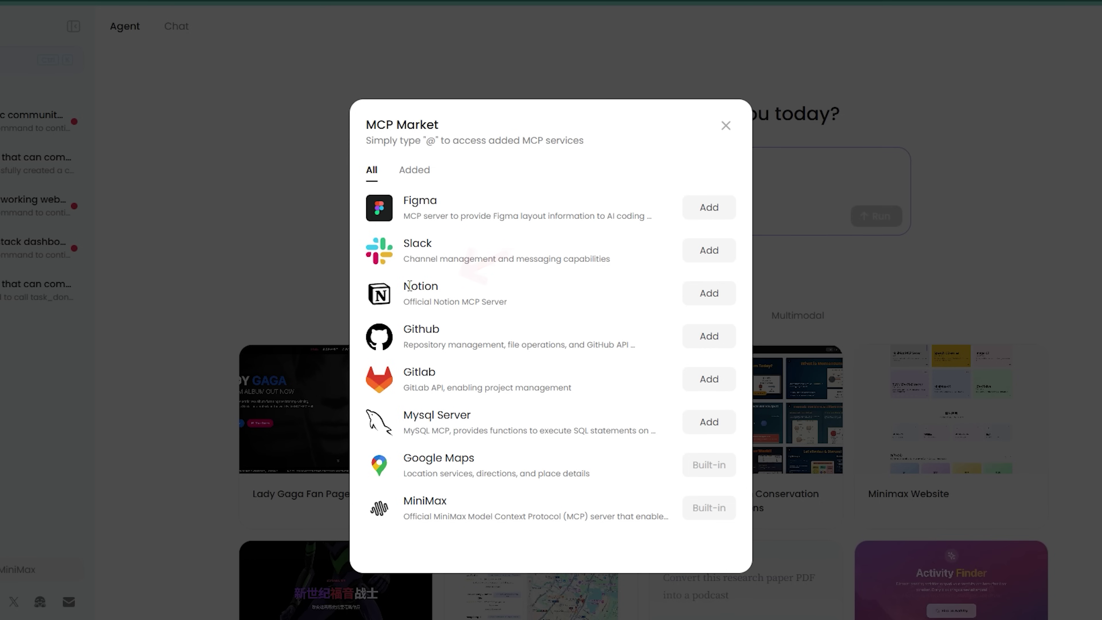
left_click(441, 291)
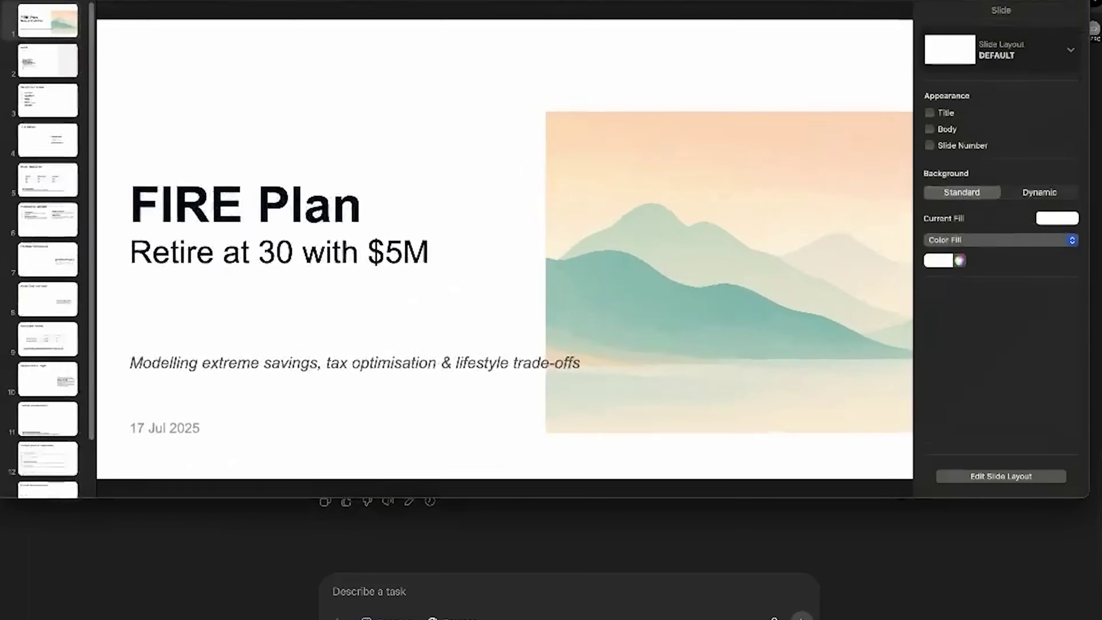
- Page through the FIRE Plan deck from Cost of Living in Vancouver to Lifestyle Trade-offs
left_click(70, 70)
key("Down")
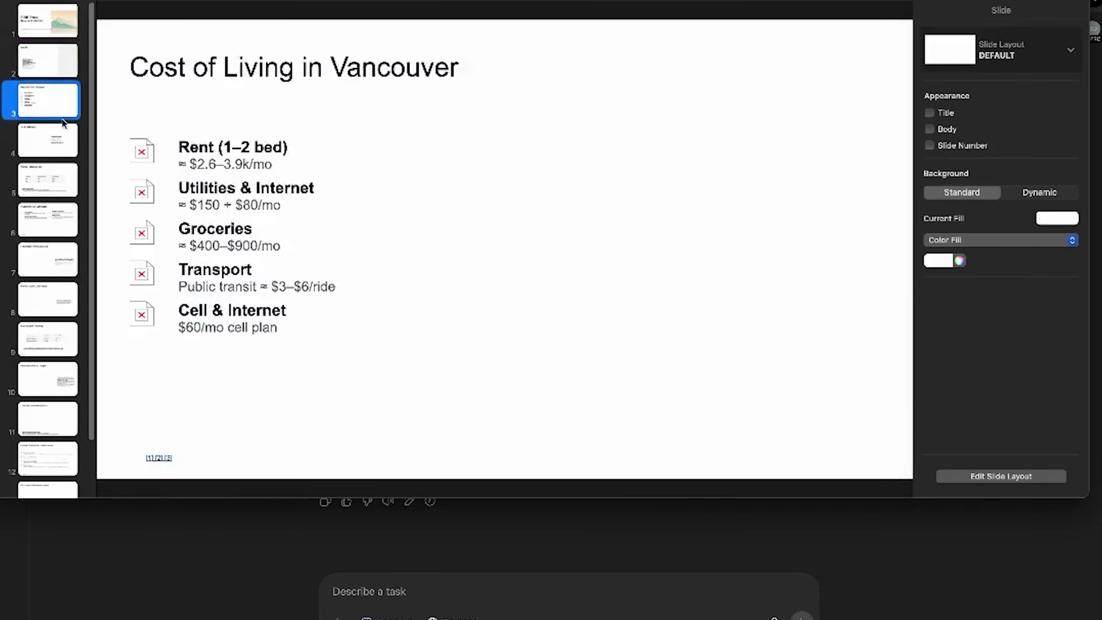
key("Down")
left_click(56, 178)
left_click(54, 224)
left_click(58, 349)
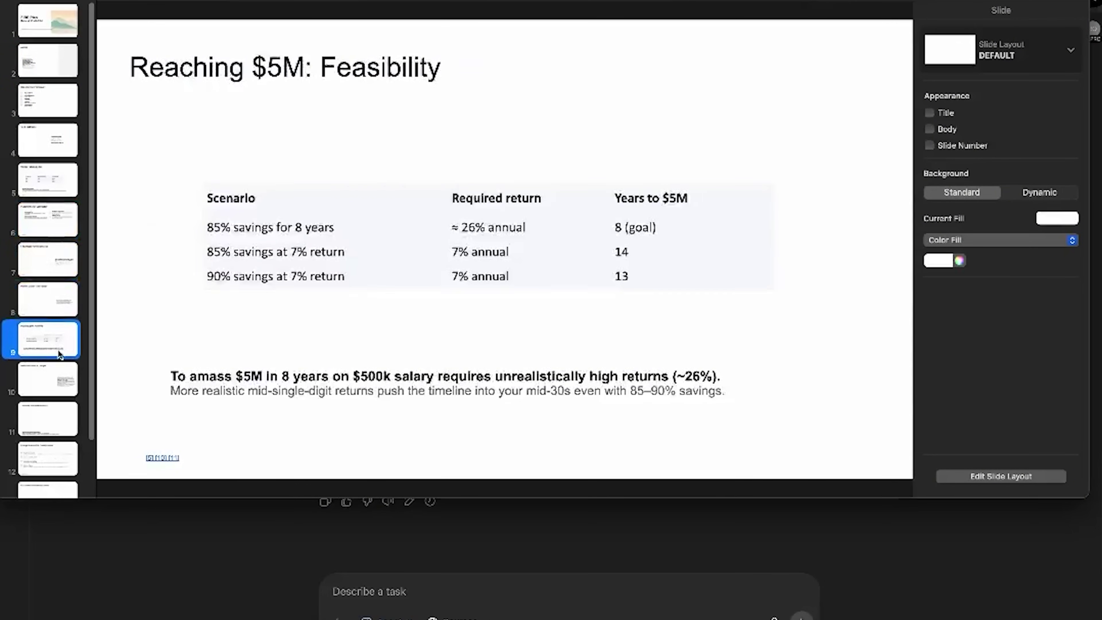
scroll(61, 343, "down", 2)
left_click(54, 320)
left_click(55, 355)
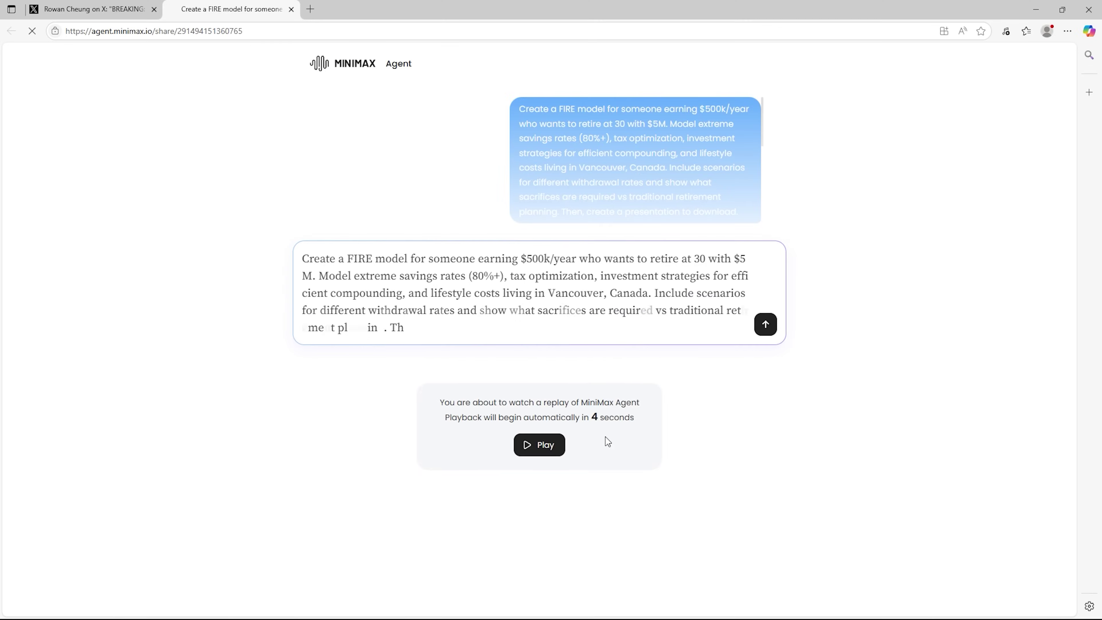
- Start the FIRE-model task replay and scroll through its later presentation slides
left_click(559, 452)
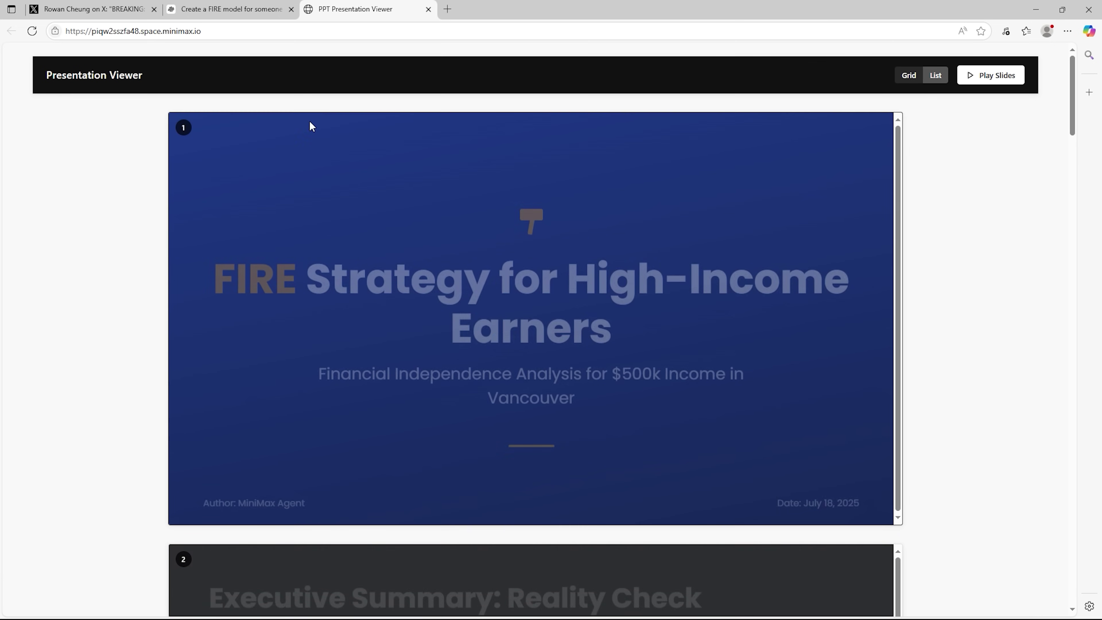
scroll(933, 268, "down", 8)
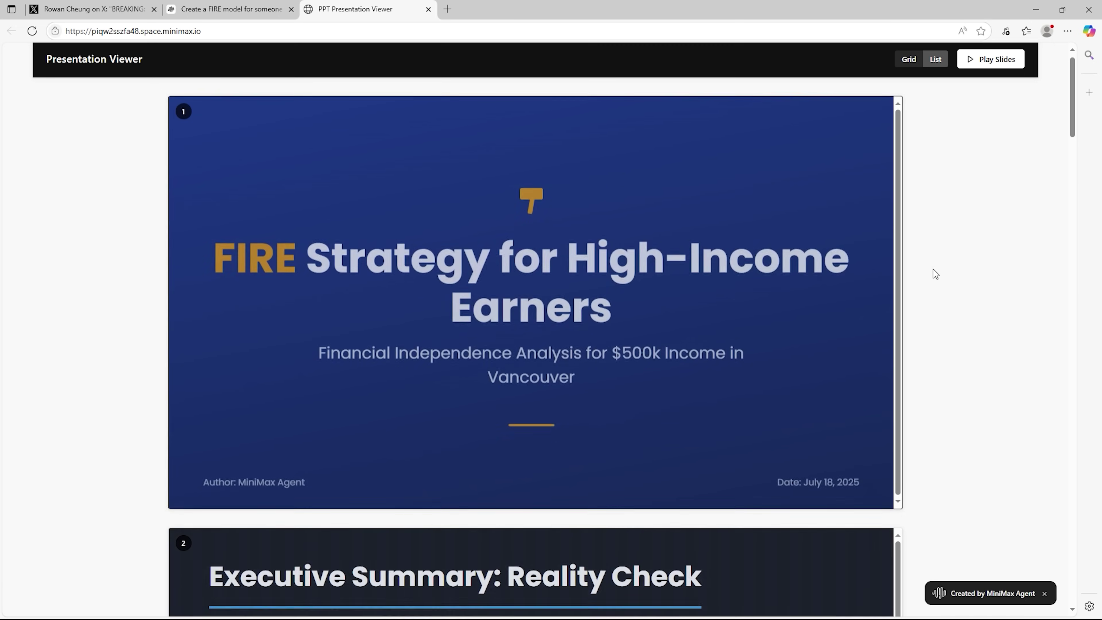
scroll(967, 345, "down", 20)
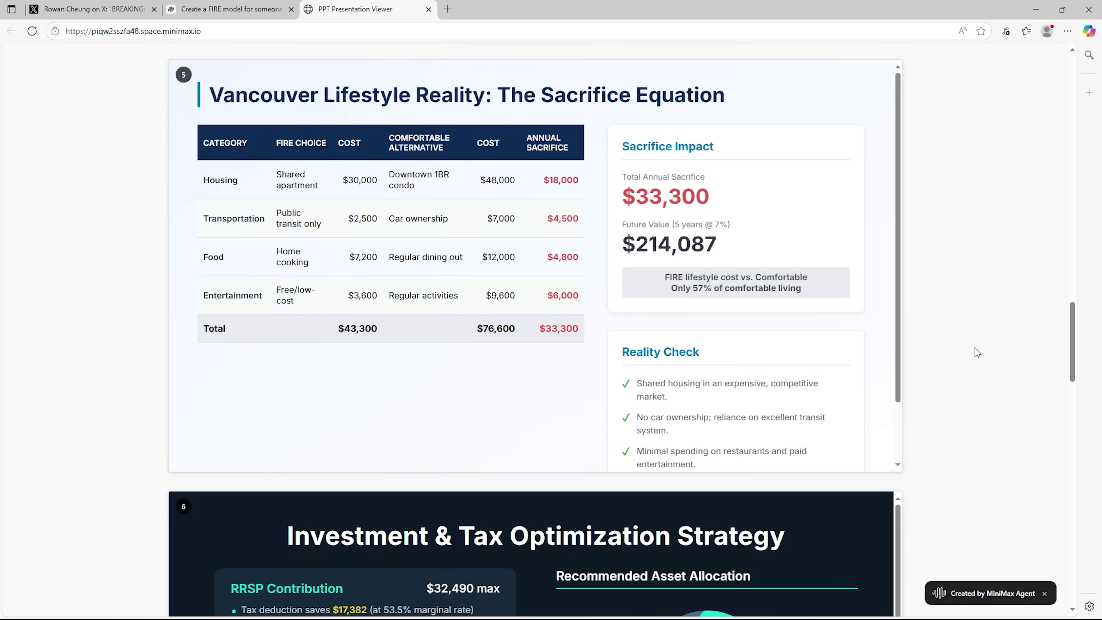
scroll(958, 339, "down", 20)
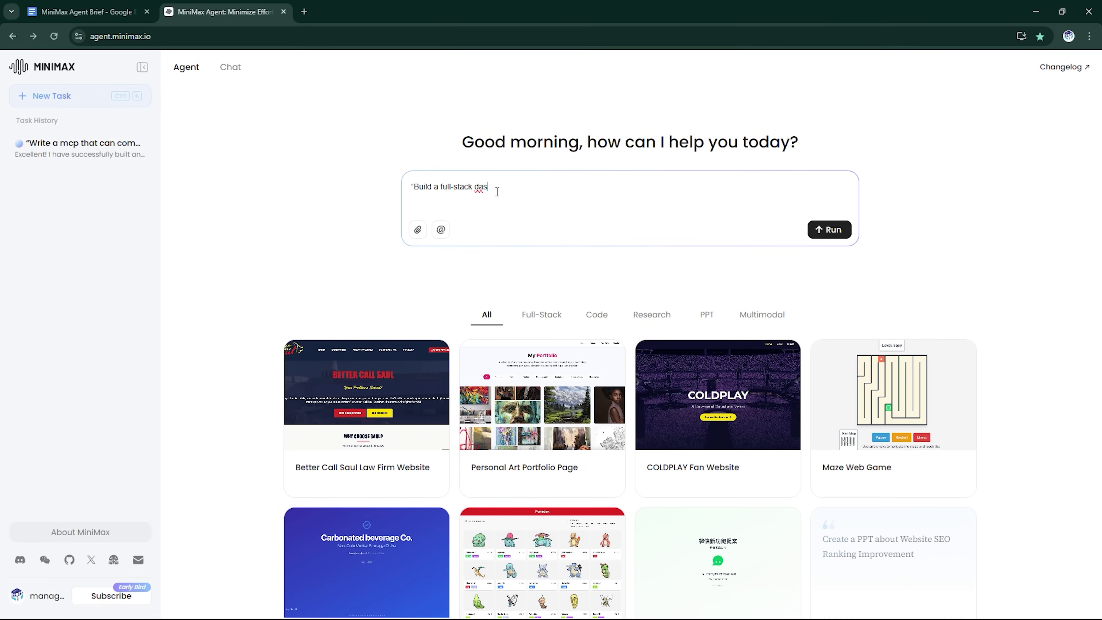
- Continue the dashboard prompt asking for real-time and 6-month historical data on MAG7 stocks
type("zes real-time and 6-month historical data for")
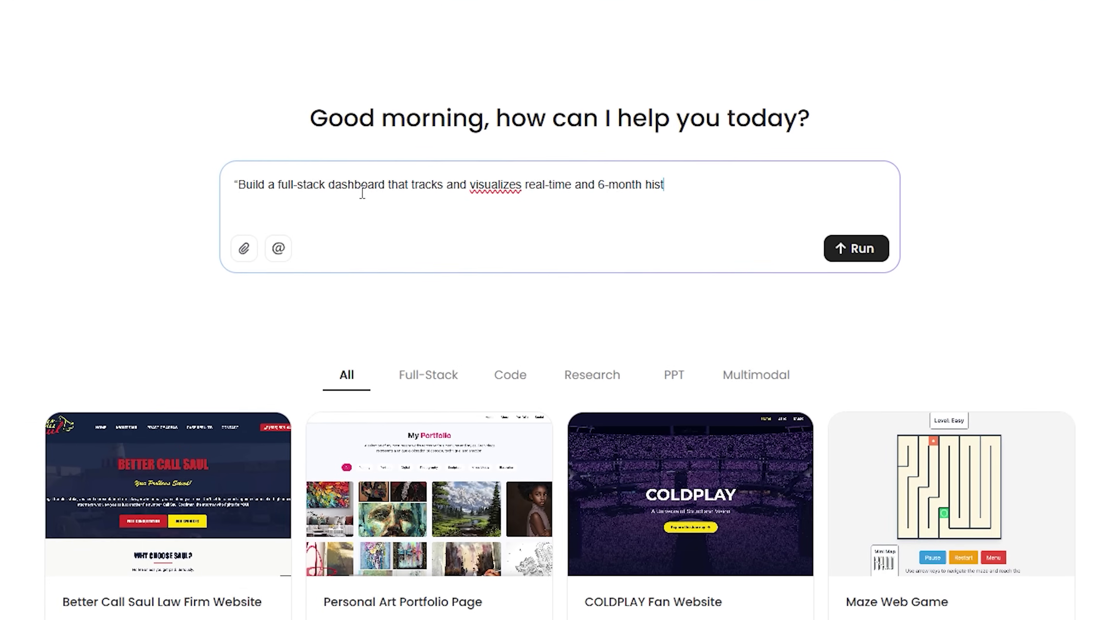
type(" MAG7 stocks (AAPL, MSFT, GOOGL, AMZN, NVDA, META, TSLA) using the Yahoo Finance API.")
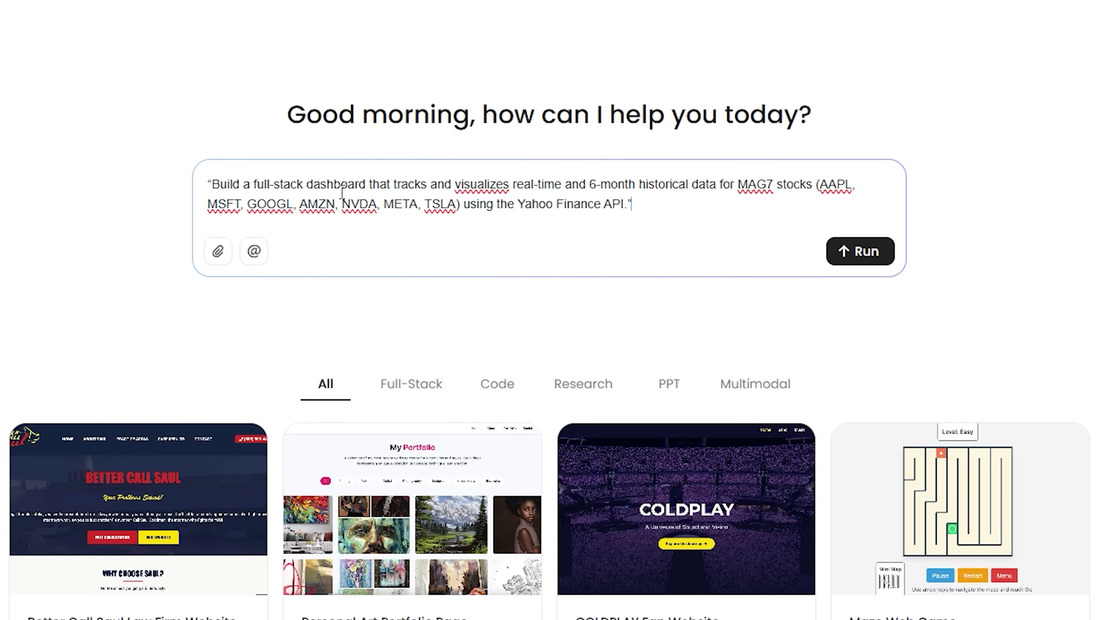
type("”")
key("shift+Return")
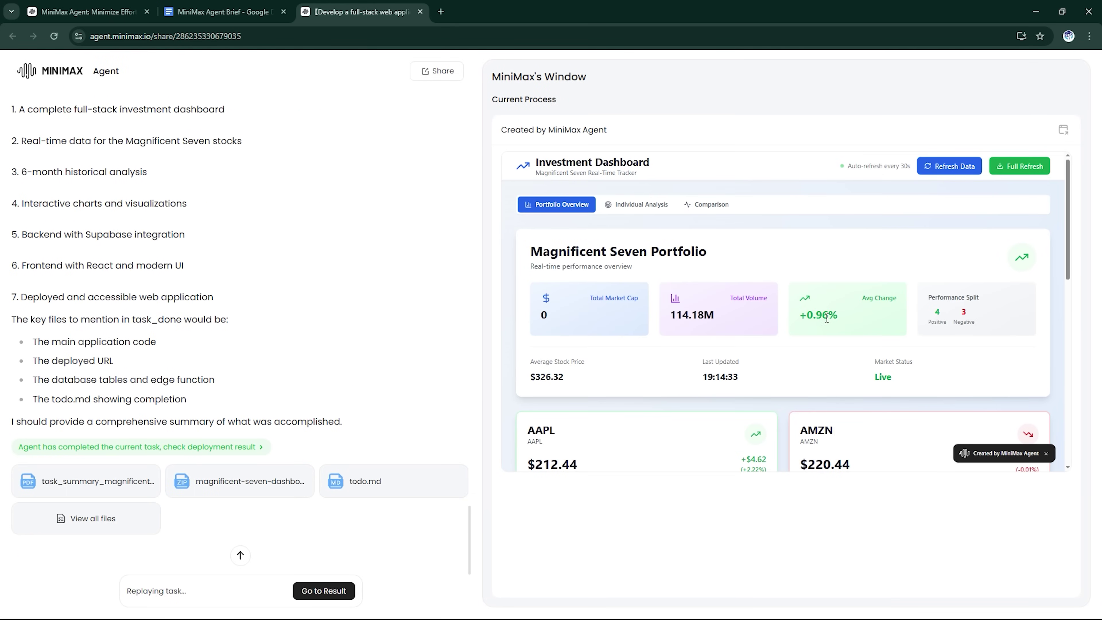
- Review the dashboard preview, switching between Individual Analysis and the portfolio overview
scroll(852, 237, "down", 10)
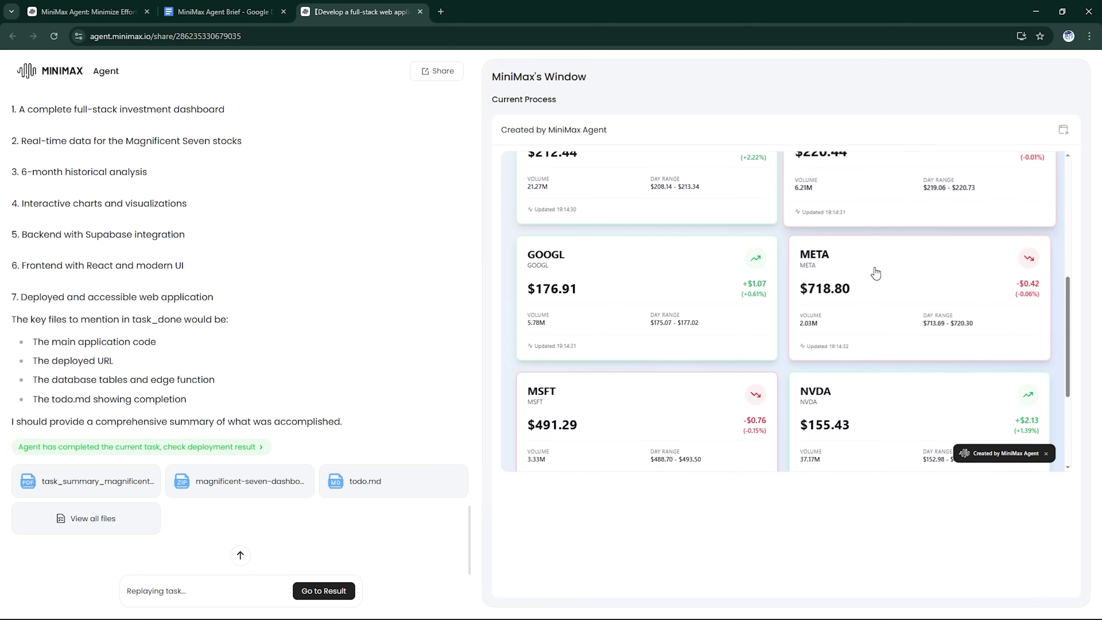
scroll(720, 386, "up", 10)
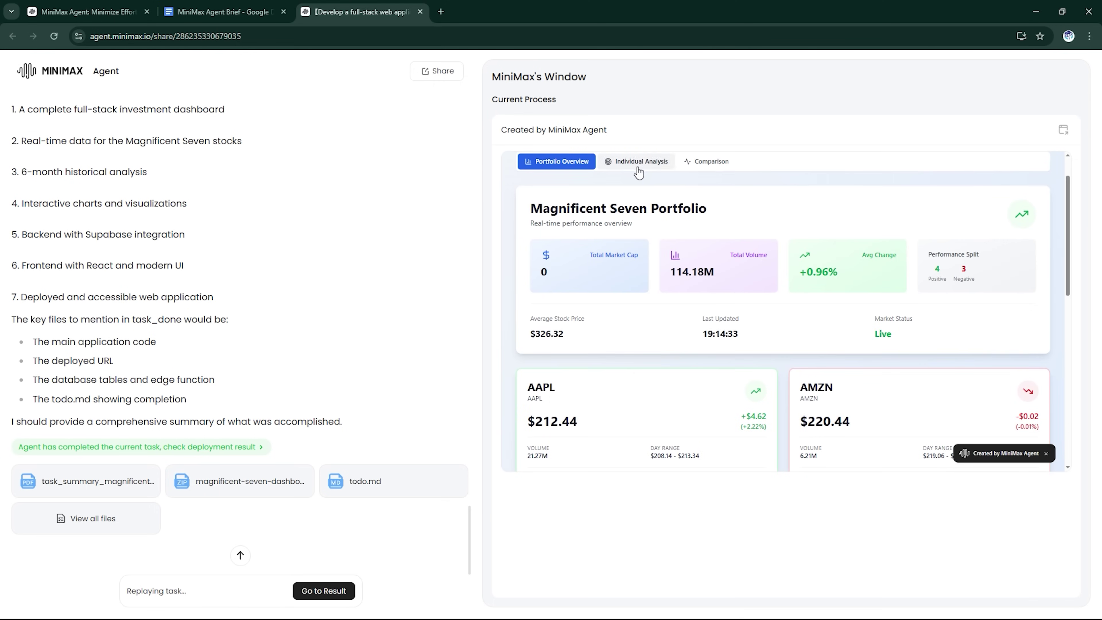
left_click(636, 160)
left_click(557, 161)
- Open the Investment Dashboard in its own tab and fully refresh its market data
left_click(1059, 135)
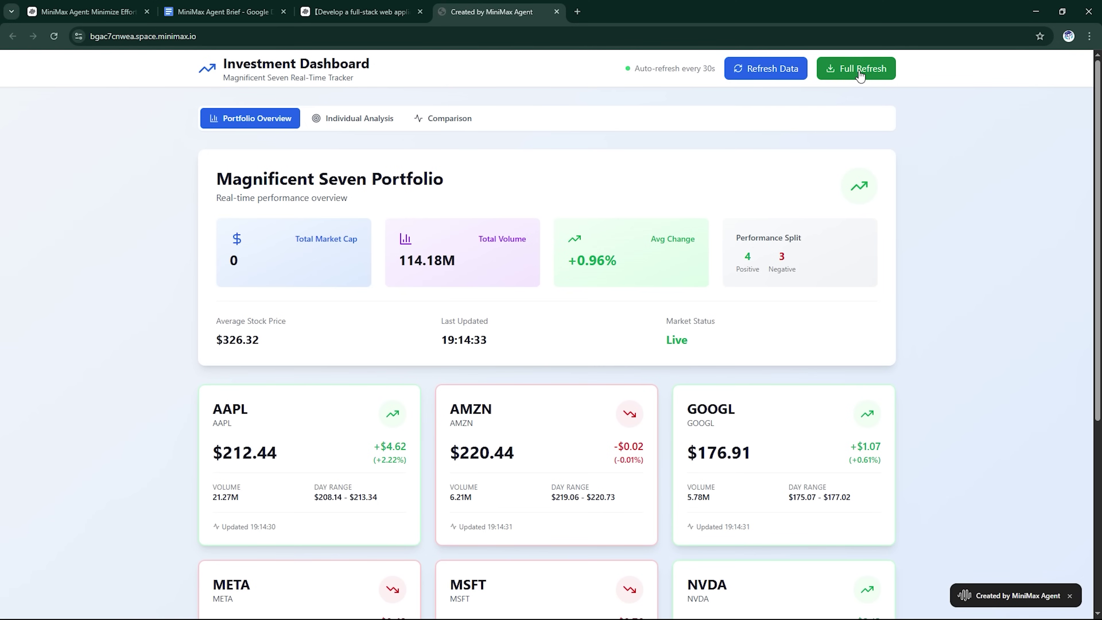
left_click(860, 74)
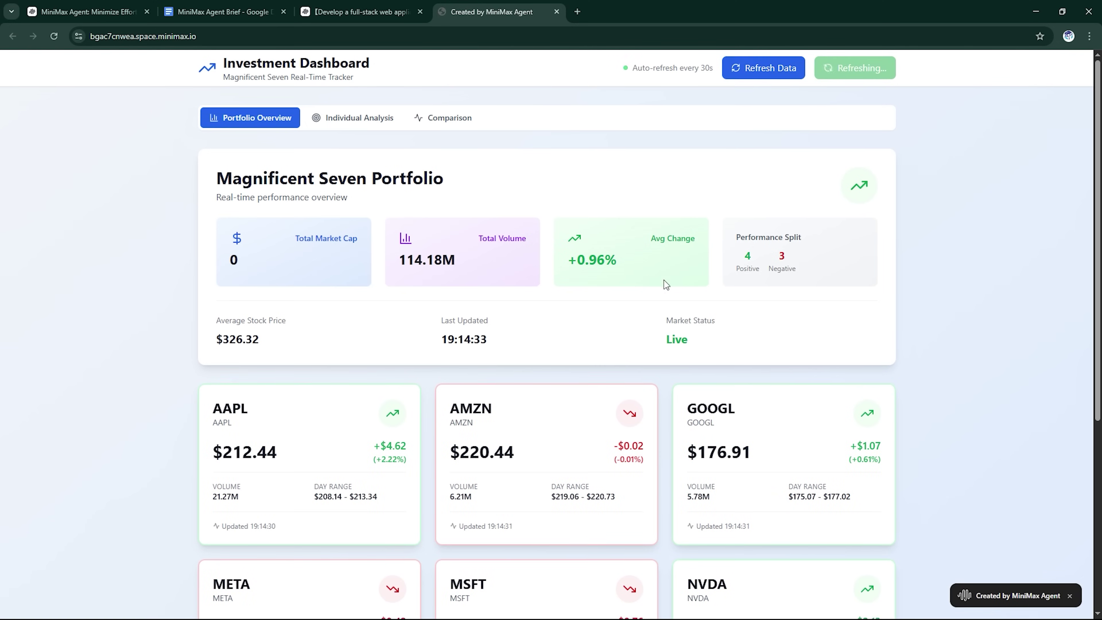
scroll(685, 284, "down", 7)
scroll(647, 531, "up", 7)
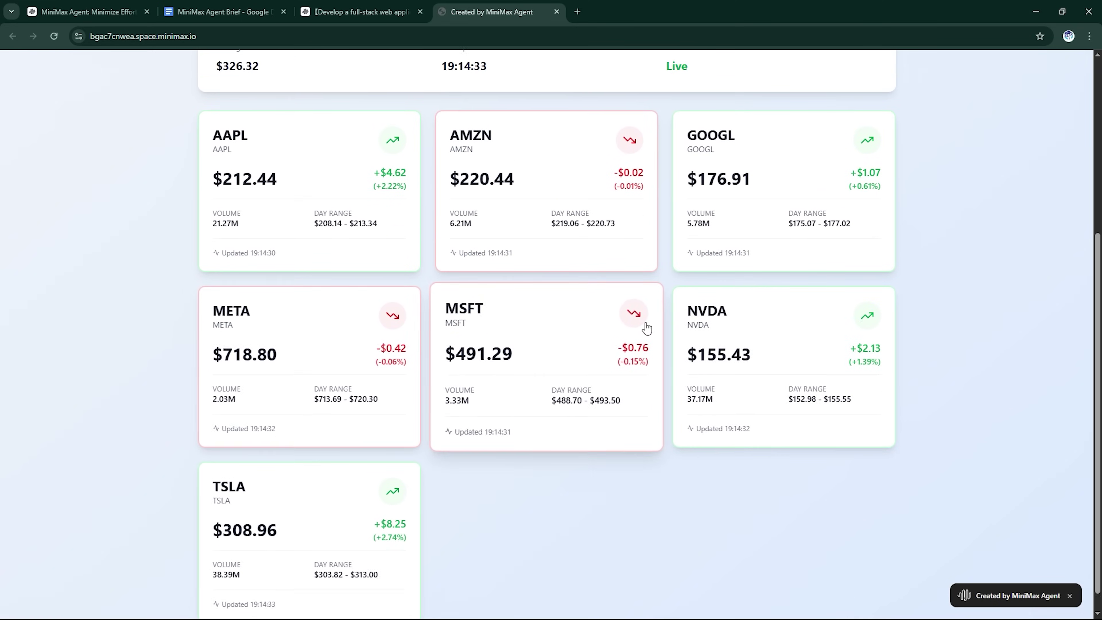
- View the Individual Analysis charts for AAPL and then the six-month MSFT chart
left_click(348, 115)
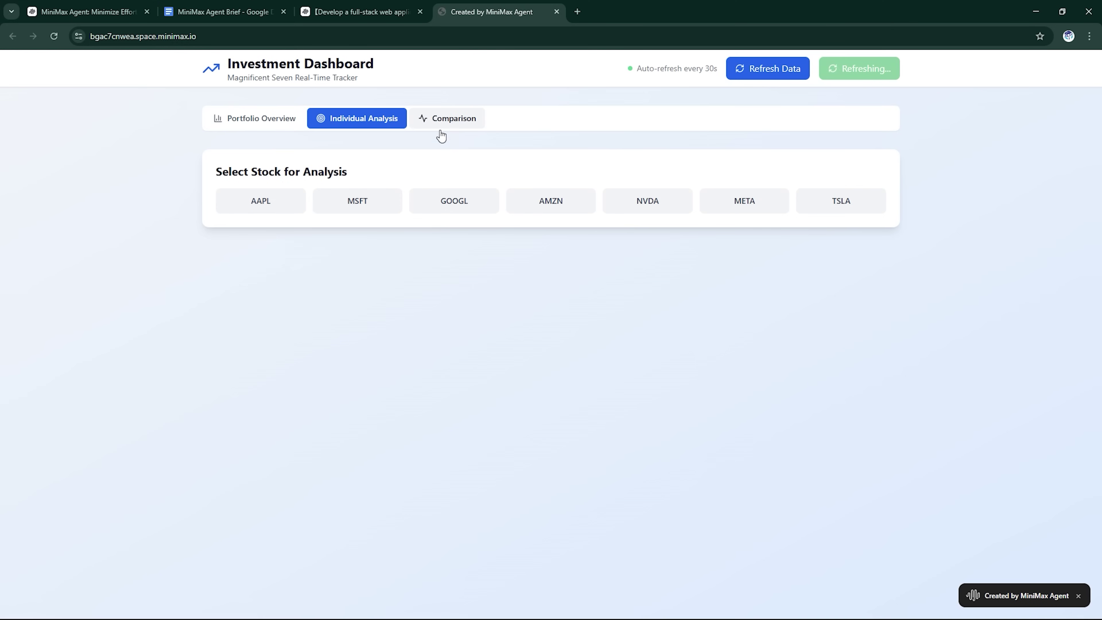
left_click(286, 200)
left_click(366, 211)
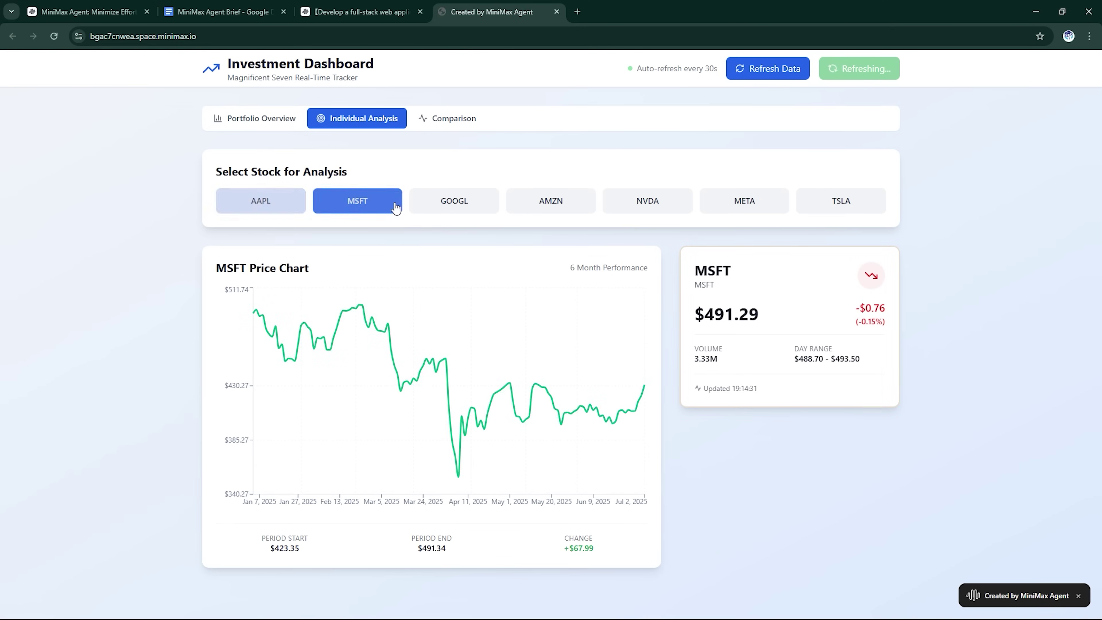
- Compare the stocks on one chart, adding META, TSLA, AMZN and GOOGL
left_click(423, 118)
left_click(746, 203)
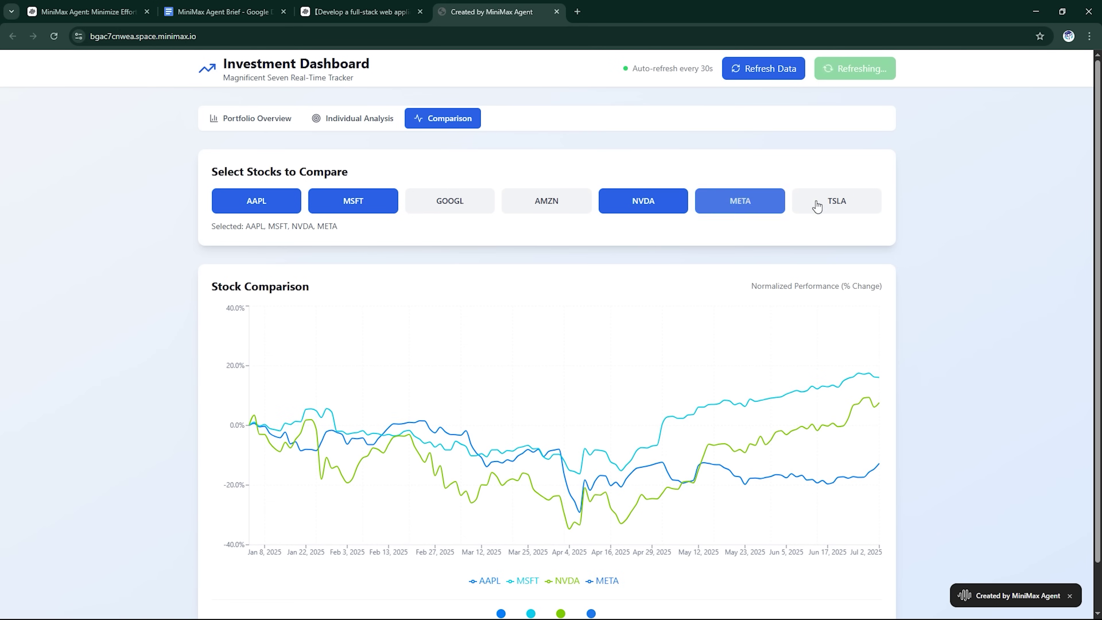
left_click(816, 202)
left_click(580, 204)
left_click(473, 206)
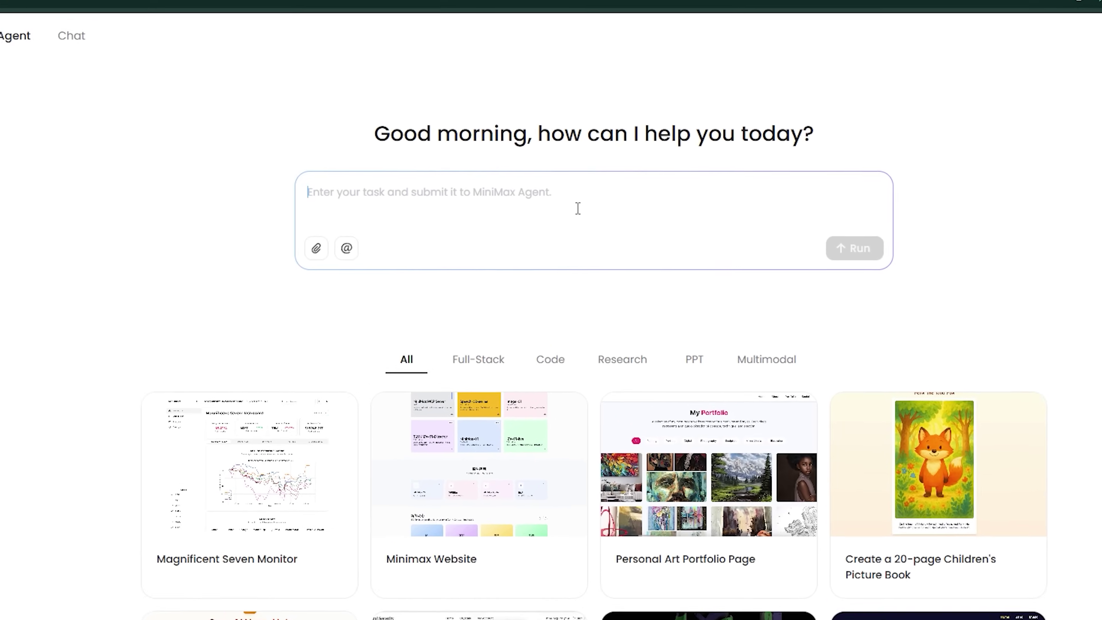
- Submit the ArXiv paper scraper request and scroll the generated ArXiv Research Papers list
left_click(526, 228)
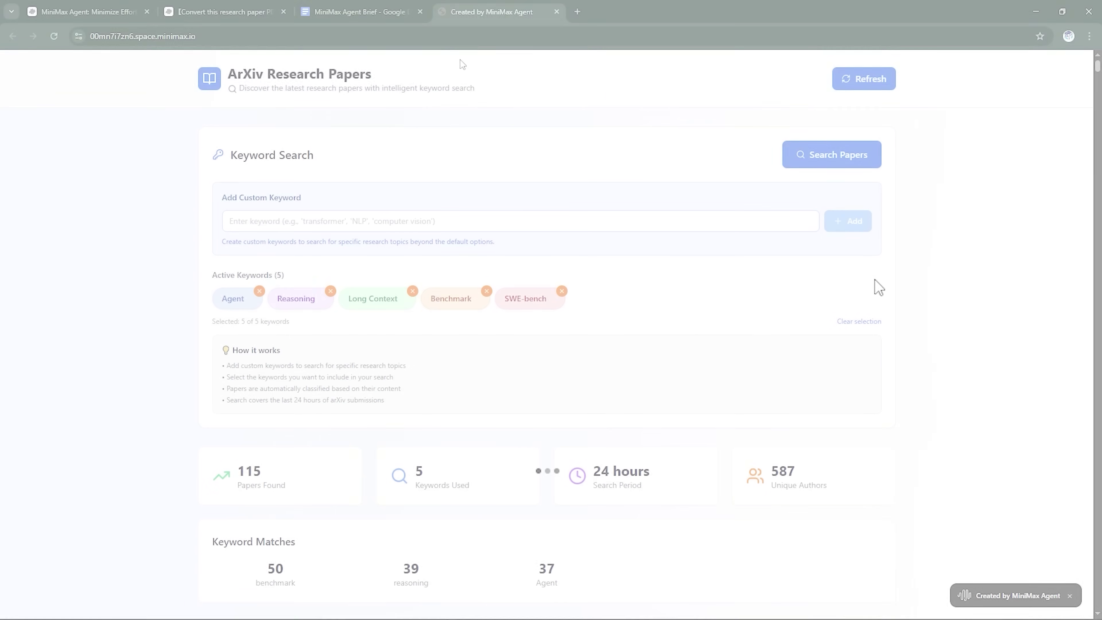
scroll(873, 286, "down", 15)
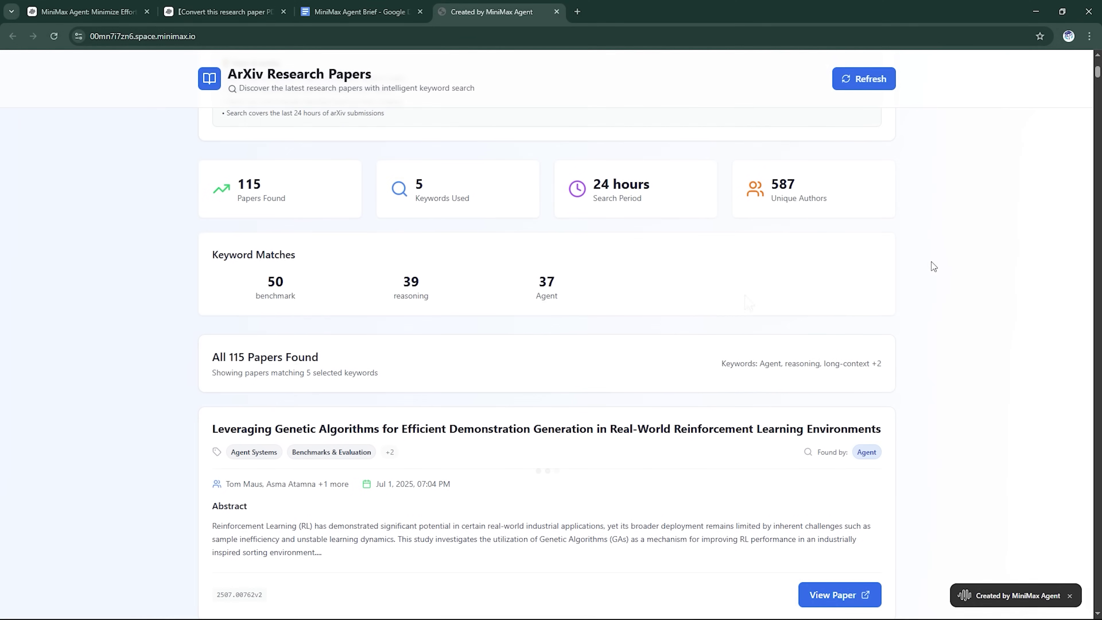
scroll(630, 293, "down", 20)
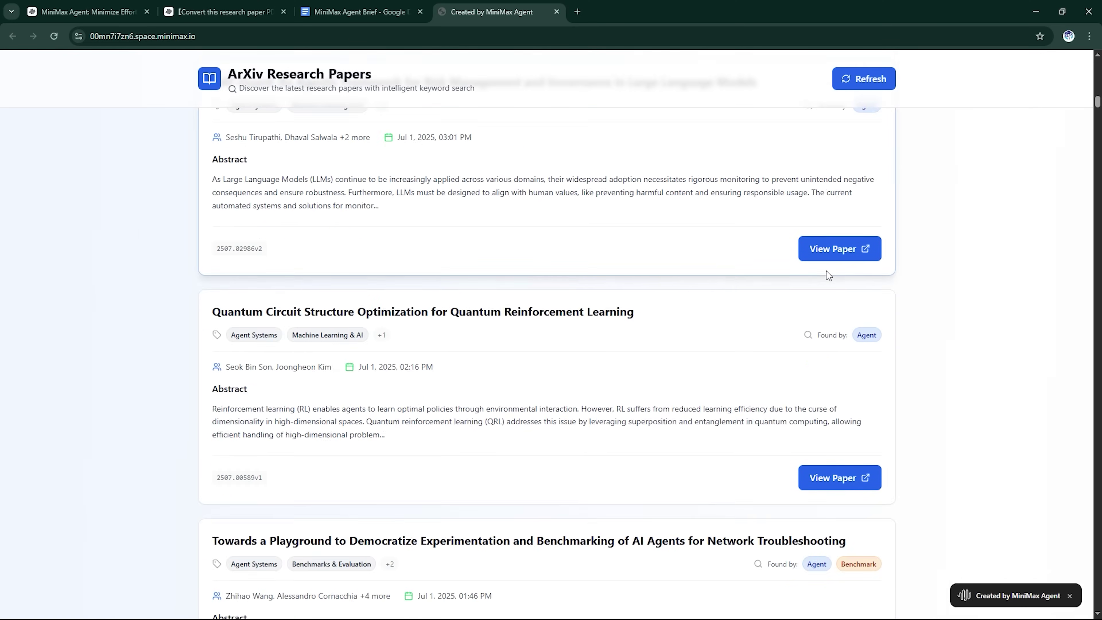
scroll(498, 257, "down", 20)
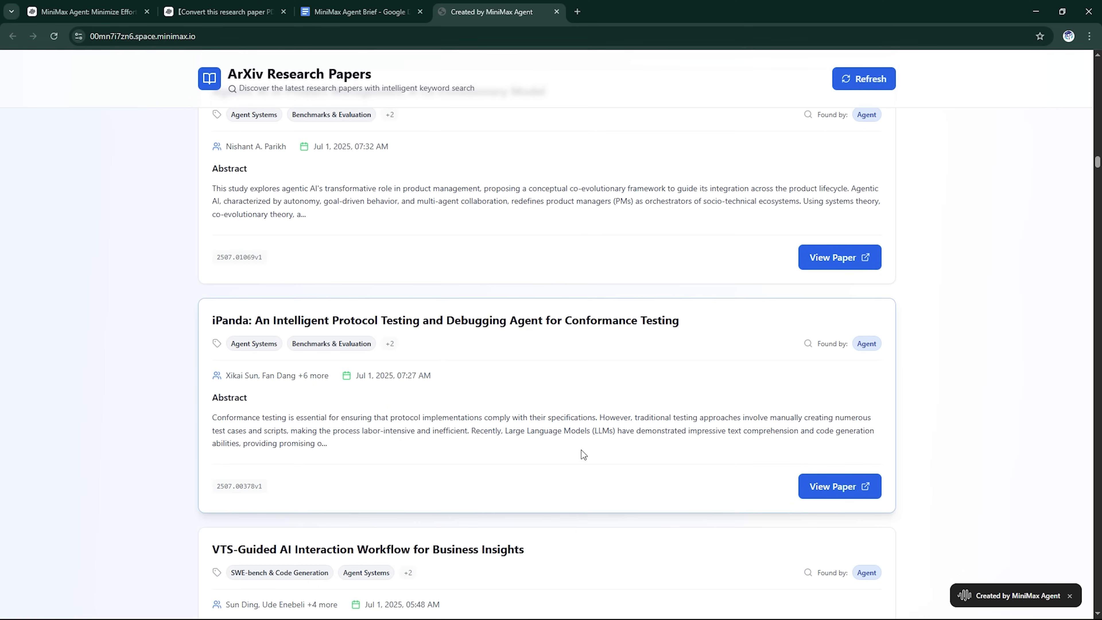
- Open the Agentic AI in Product Management paper, then begin an Agoda-vs-Booking hotel-price MCP prompt
left_click(836, 257)
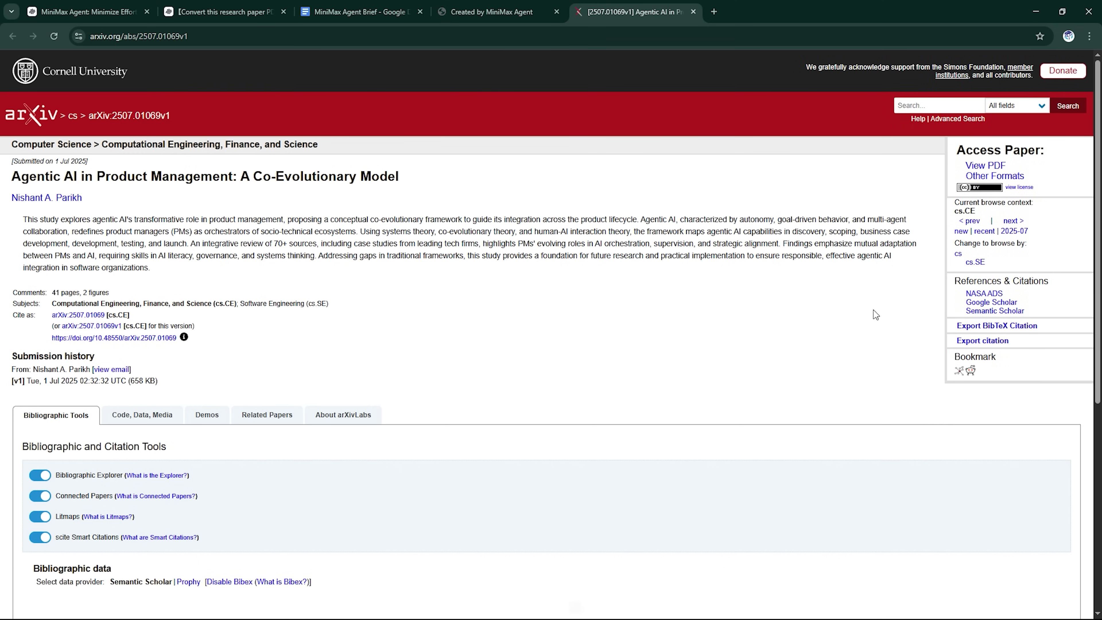
scroll(873, 309, "down", 5)
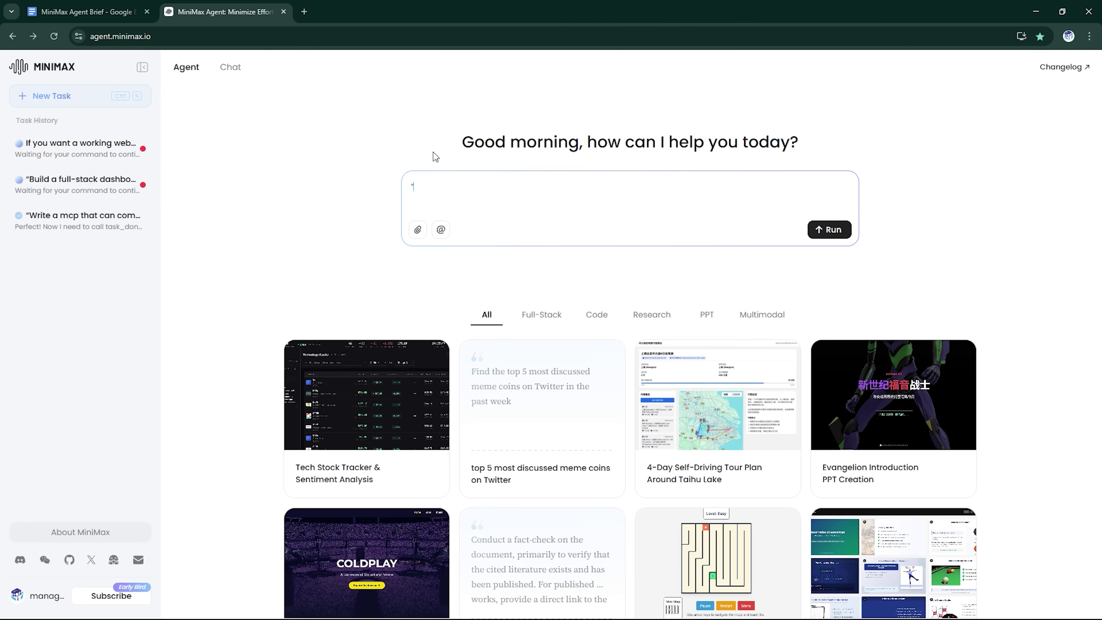
type("Write a mcp that can compare A")
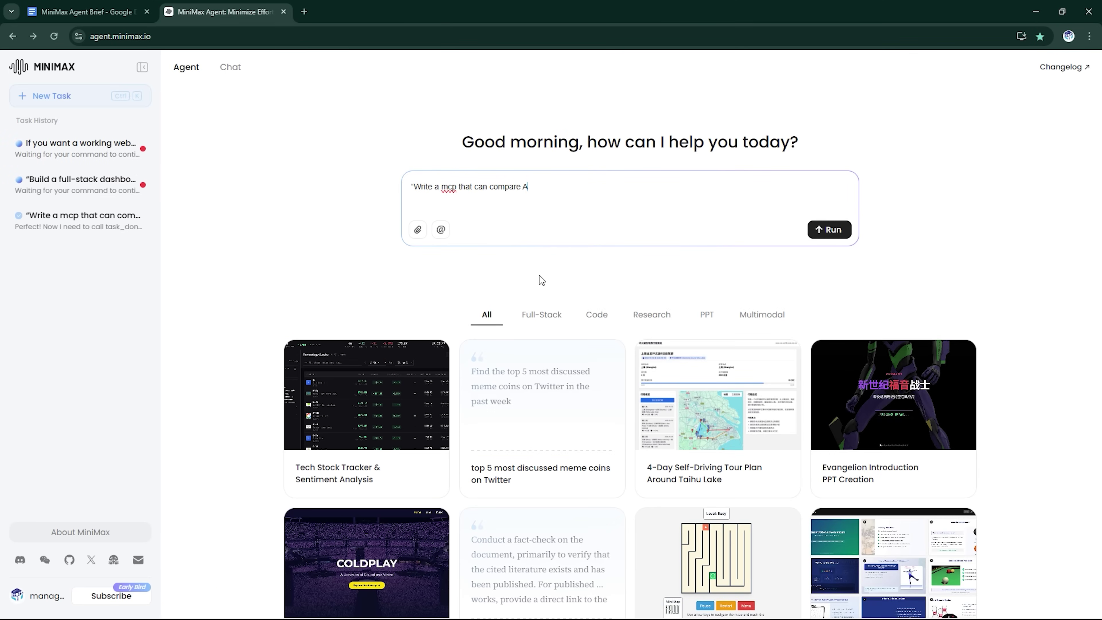
type("goda and booking hotel prices with the name of hotel.”")
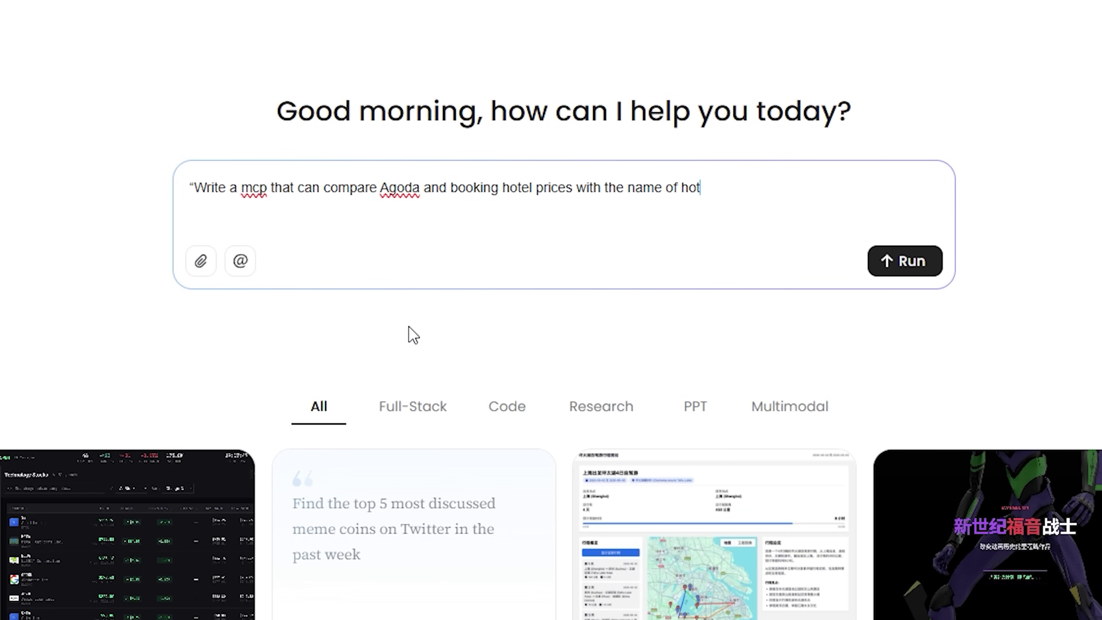
- Submit the hotel price comparison MCP request covering Agoda and Booking.com
left_click(906, 263)
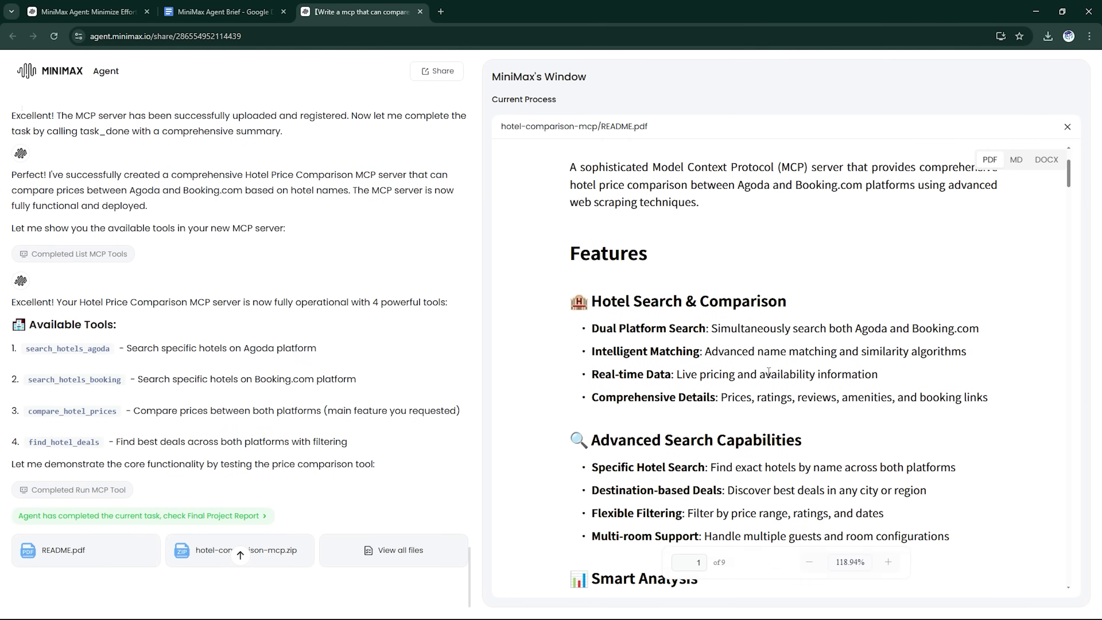
- Scroll through the hotel MCP's README.pdf preview
scroll(768, 372, "down", 15)
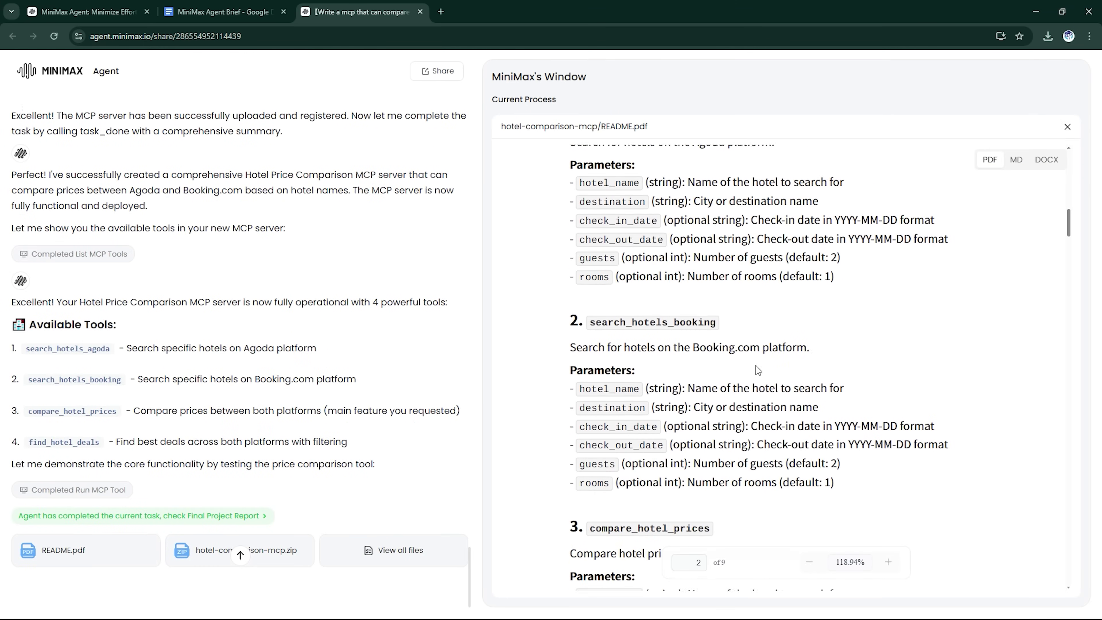
scroll(758, 370, "down", 20)
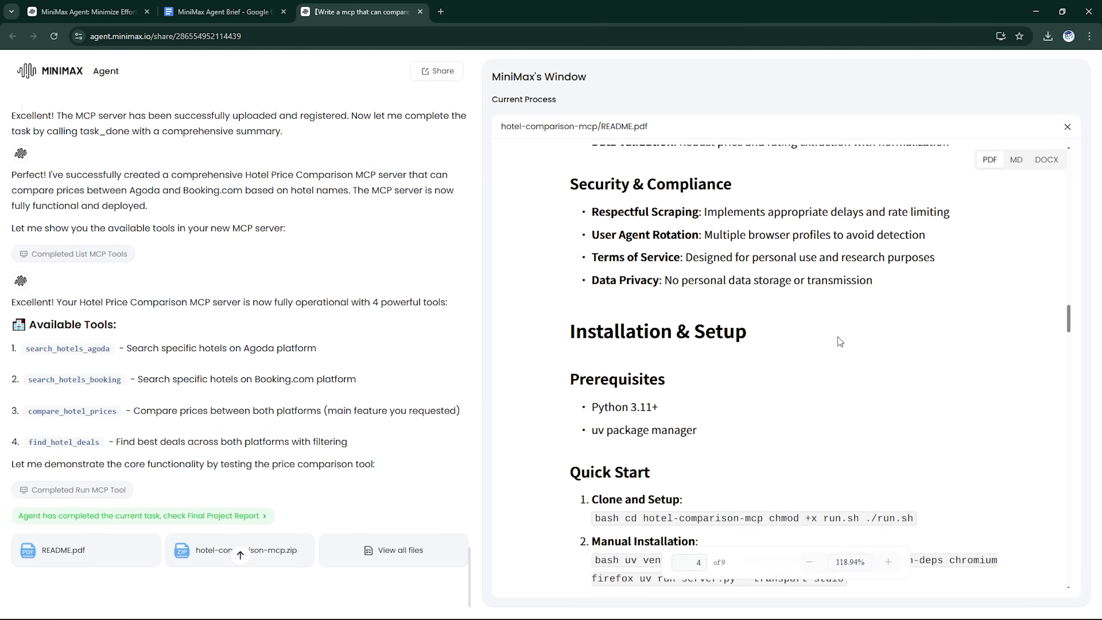
scroll(802, 352, "down", 15)
scroll(738, 364, "down", 15)
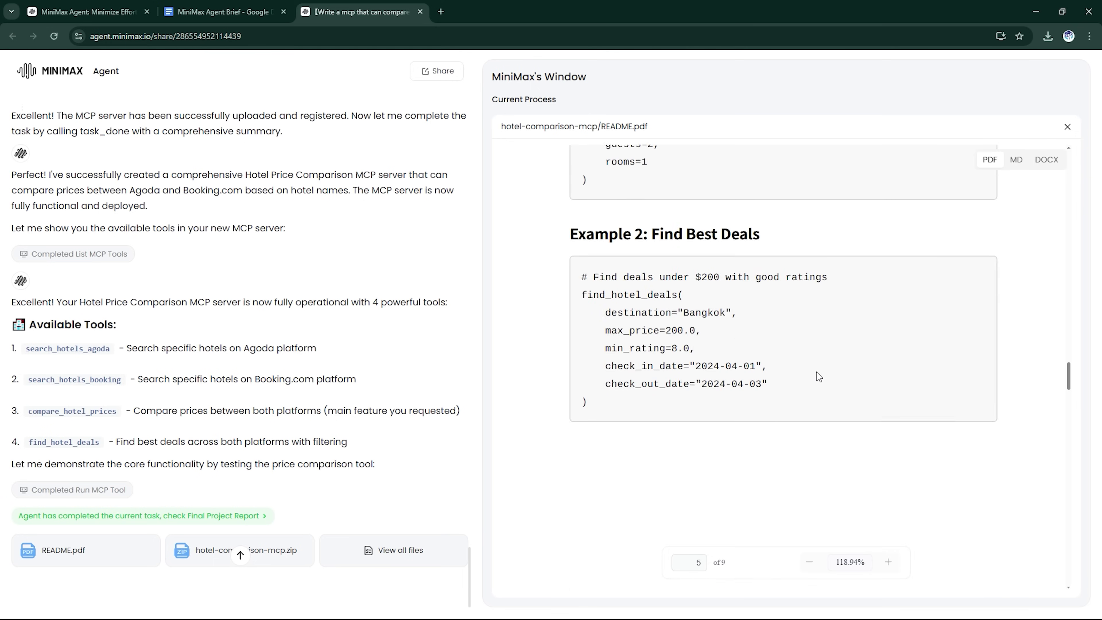
scroll(840, 342, "down", 15)
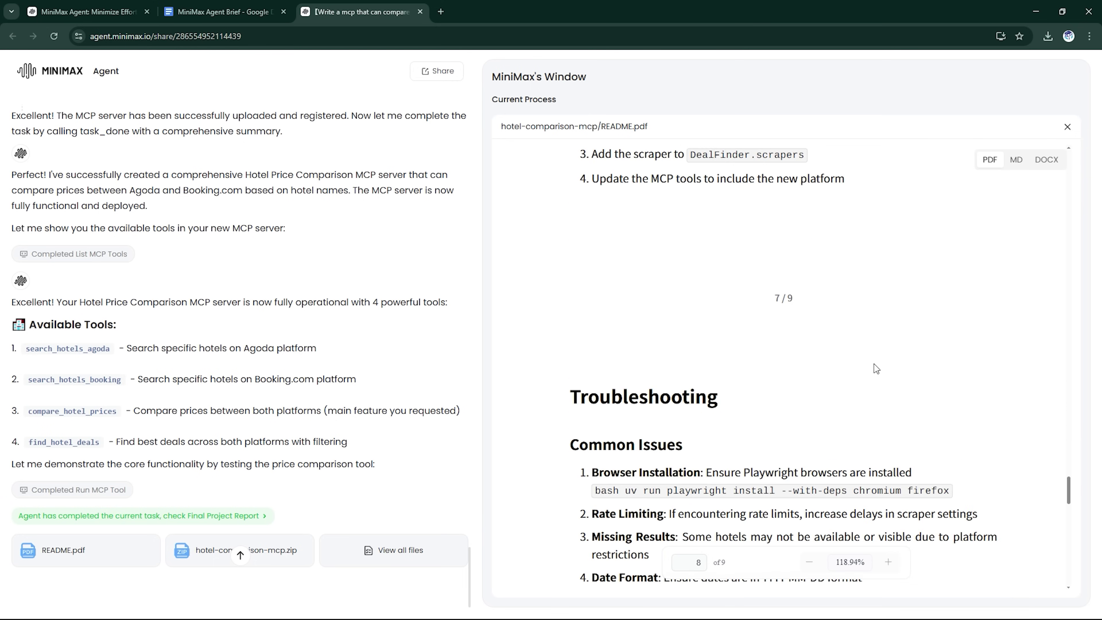
scroll(850, 377, "up", 6)
scroll(849, 368, "down", 15)
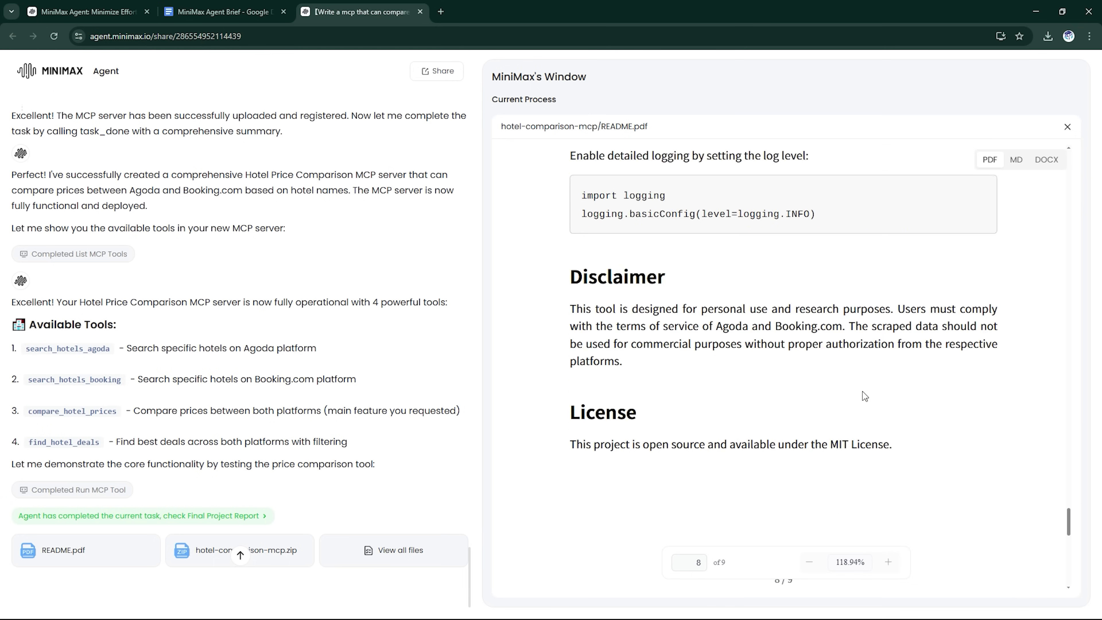
scroll(989, 347, "up", 5)
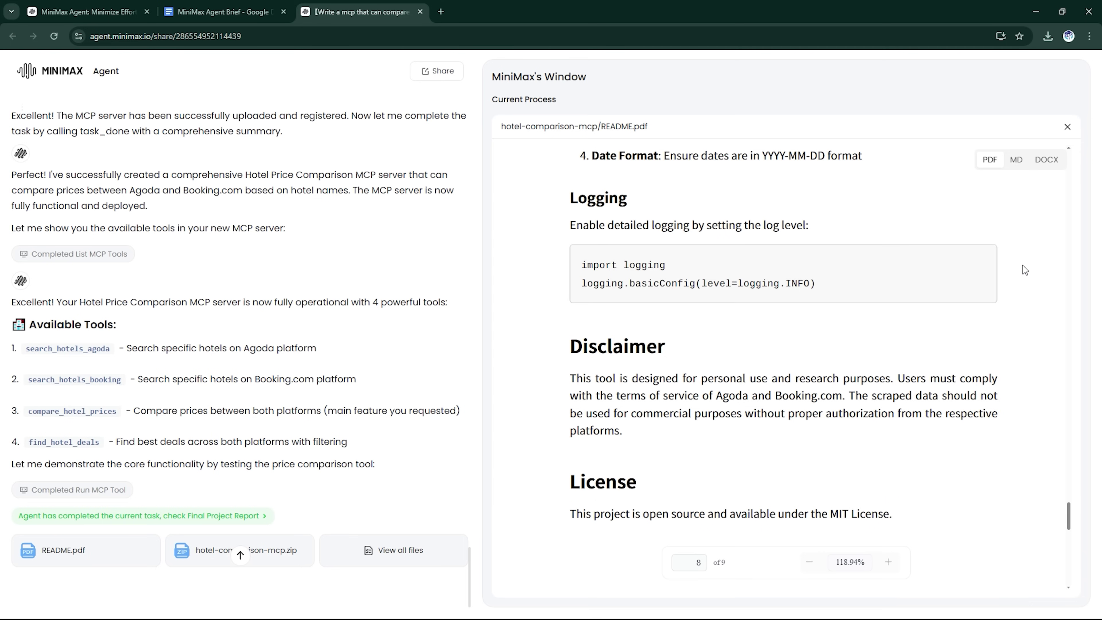
- View the README as Markdown, then as the DOCX Word version, scrolling each
left_click(1016, 167)
scroll(813, 373, "down", 15)
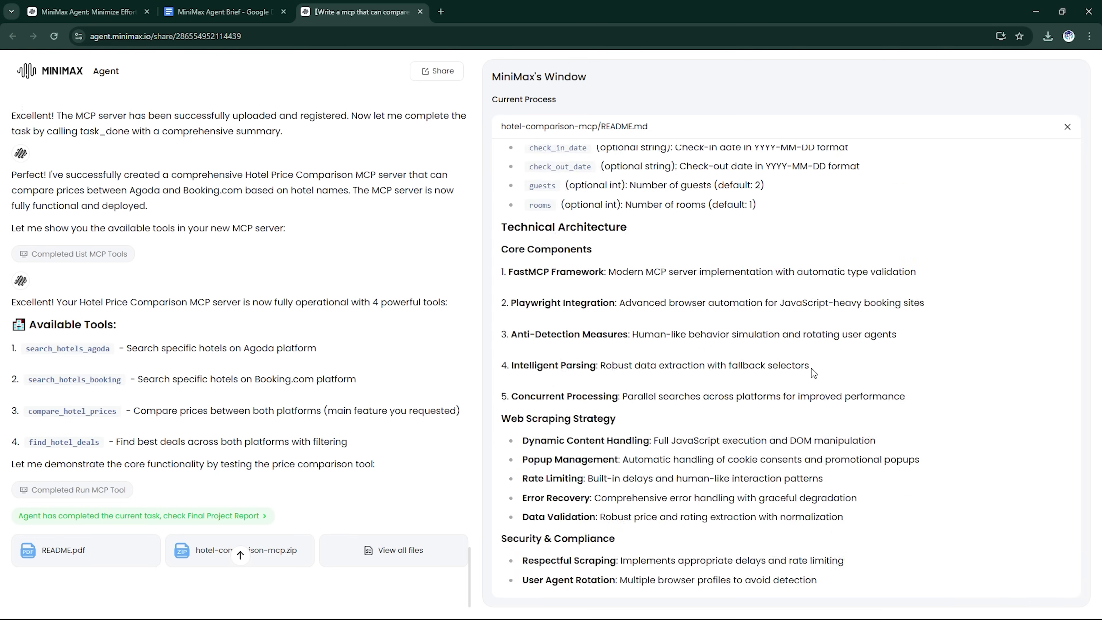
scroll(818, 379, "down", 10)
scroll(864, 347, "up", 20)
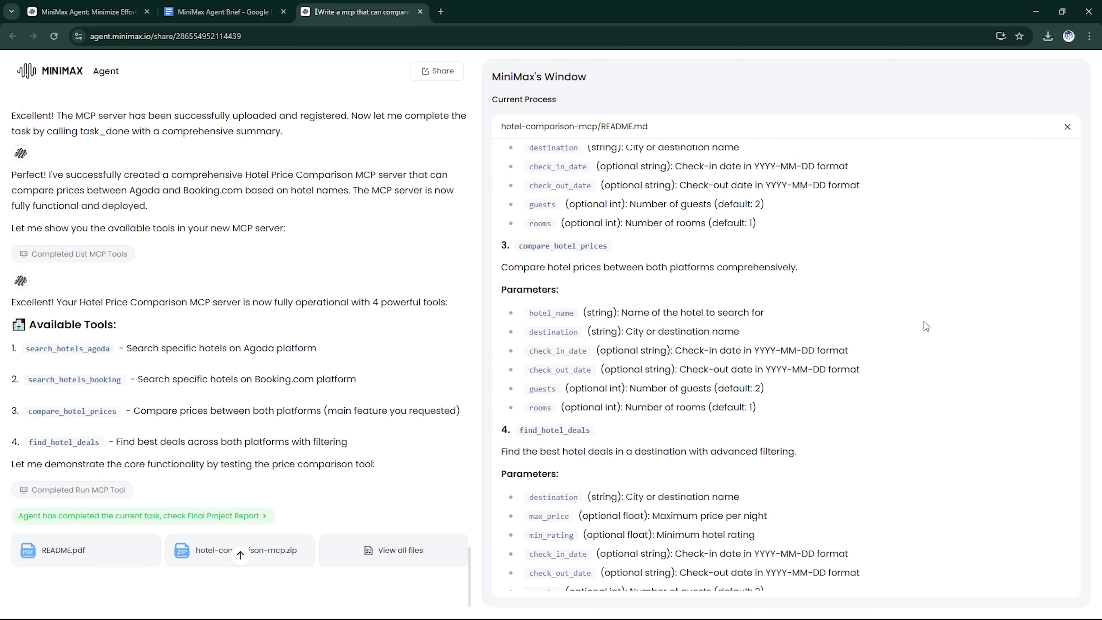
left_click(1047, 161)
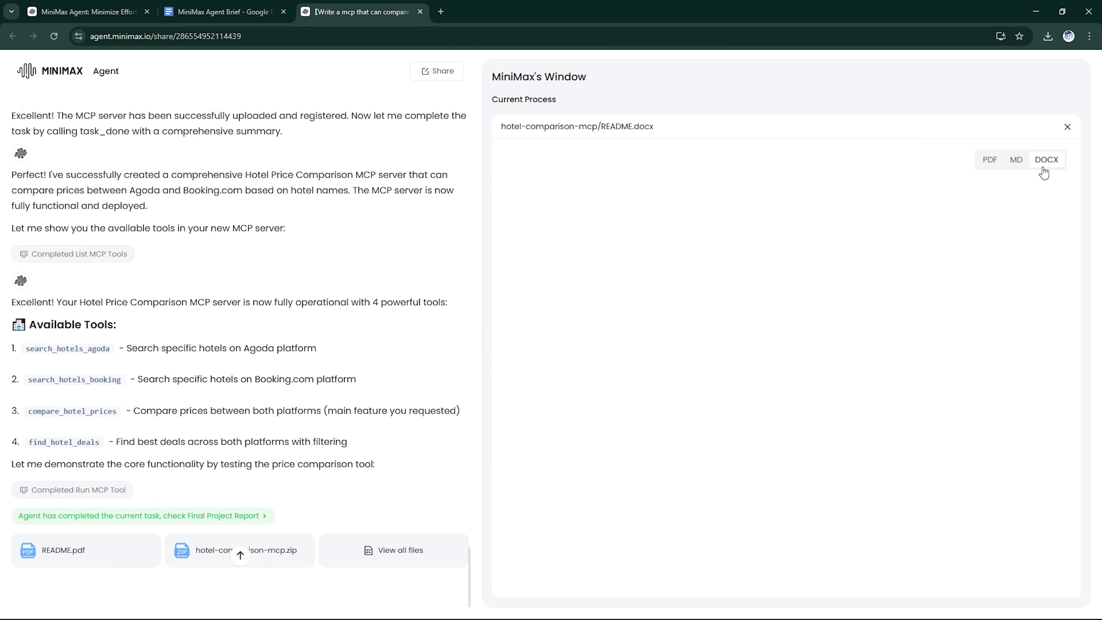
scroll(732, 291, "down", 10)
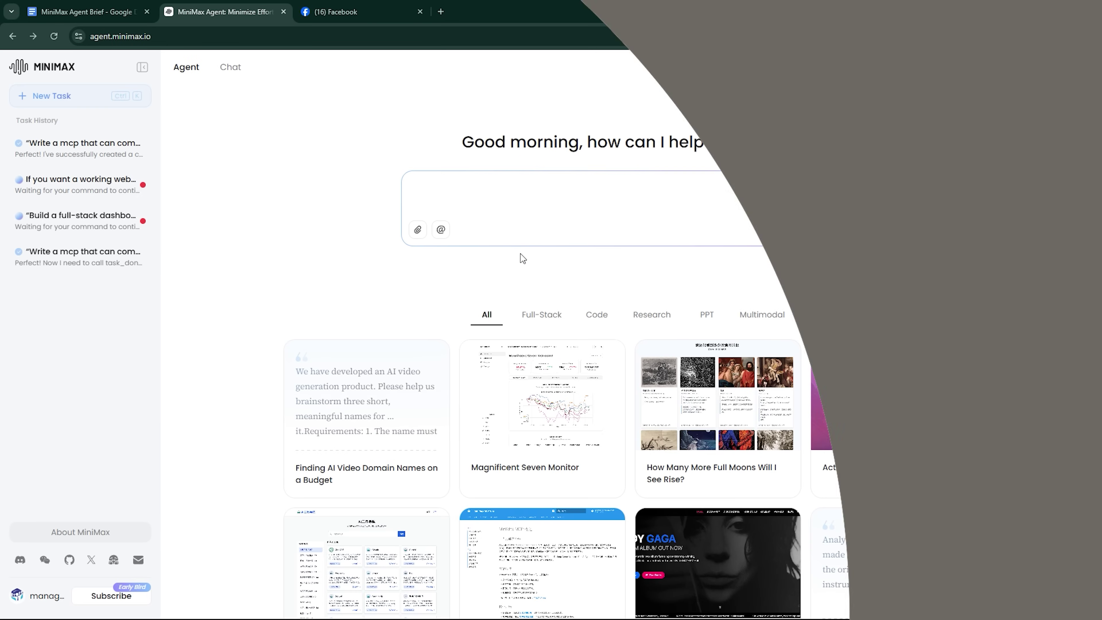
- Enter a prompt asking MiniMax Agent to create a basic community forum
type("create a basic community forum — c")
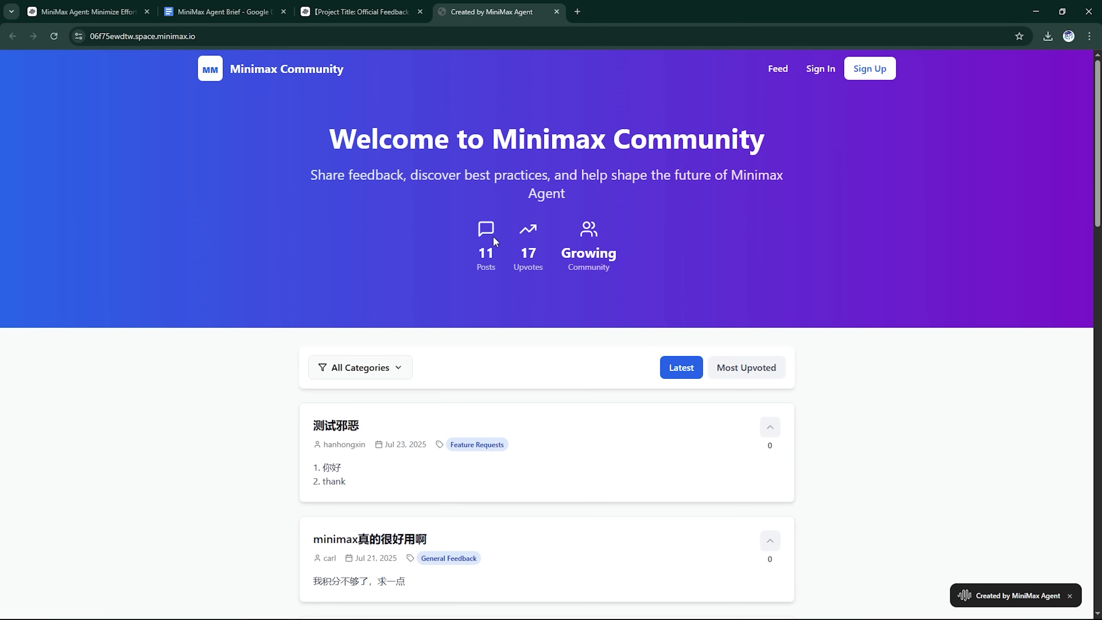
- Check the forum's sign-in page, then return to the main feed
left_click_drag(586, 254, 652, 258)
left_click(818, 74)
scroll(521, 392, "down", 4)
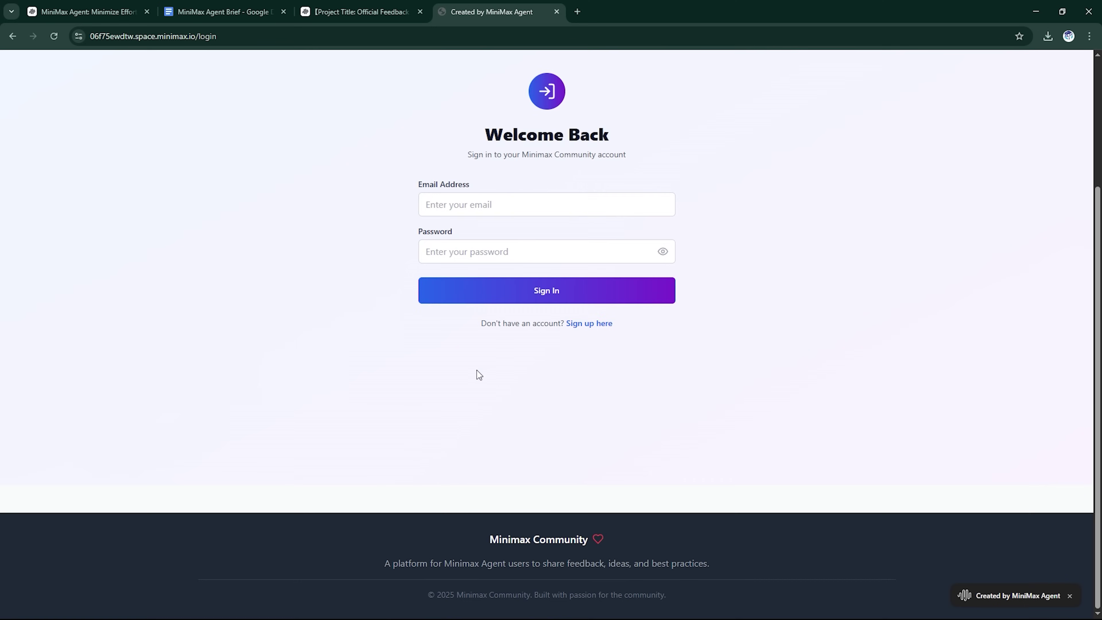
scroll(477, 374, "up", 4)
key("alt+Left")
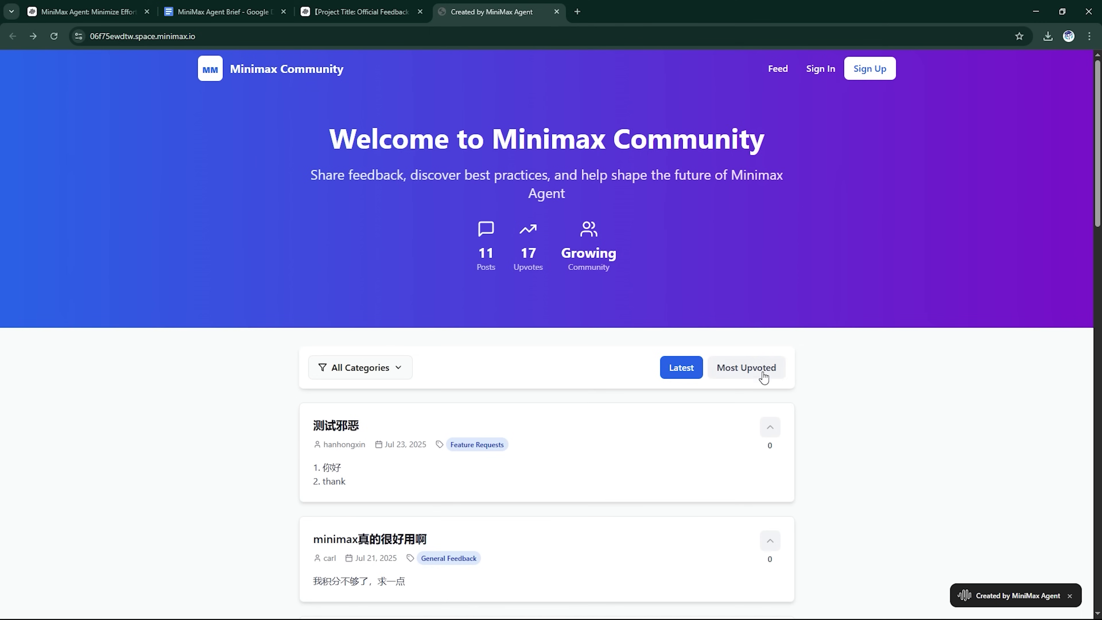
- Scroll the forum feed and open the sign-up form
scroll(764, 376, "down", 20)
scroll(791, 396, "down", 5)
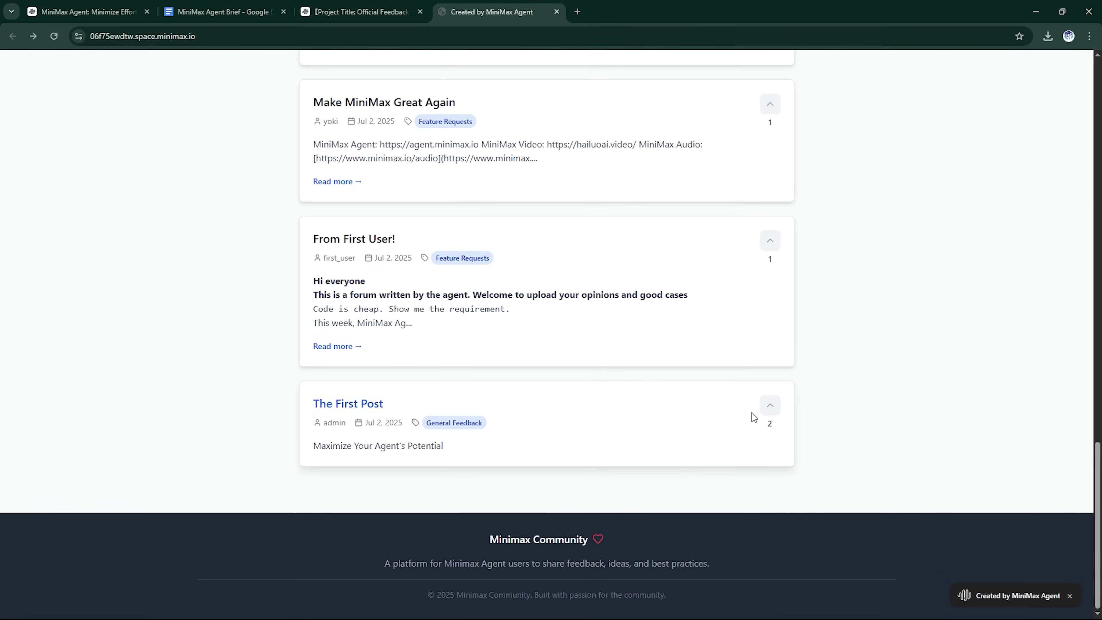
scroll(906, 469, "up", 12)
scroll(837, 430, "up", 3)
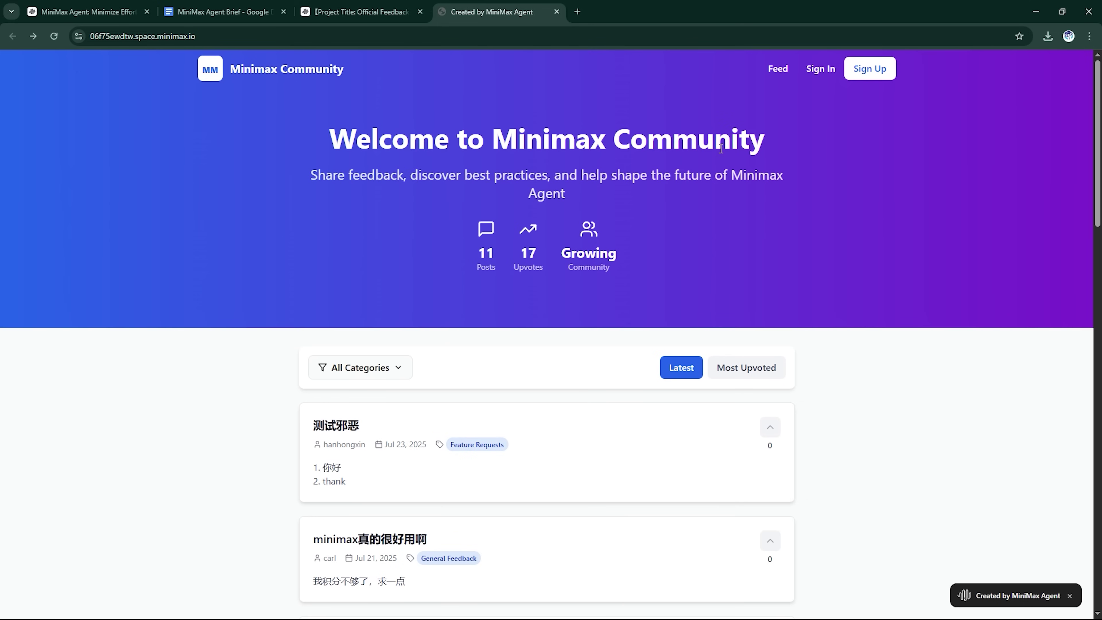
left_click(858, 77)
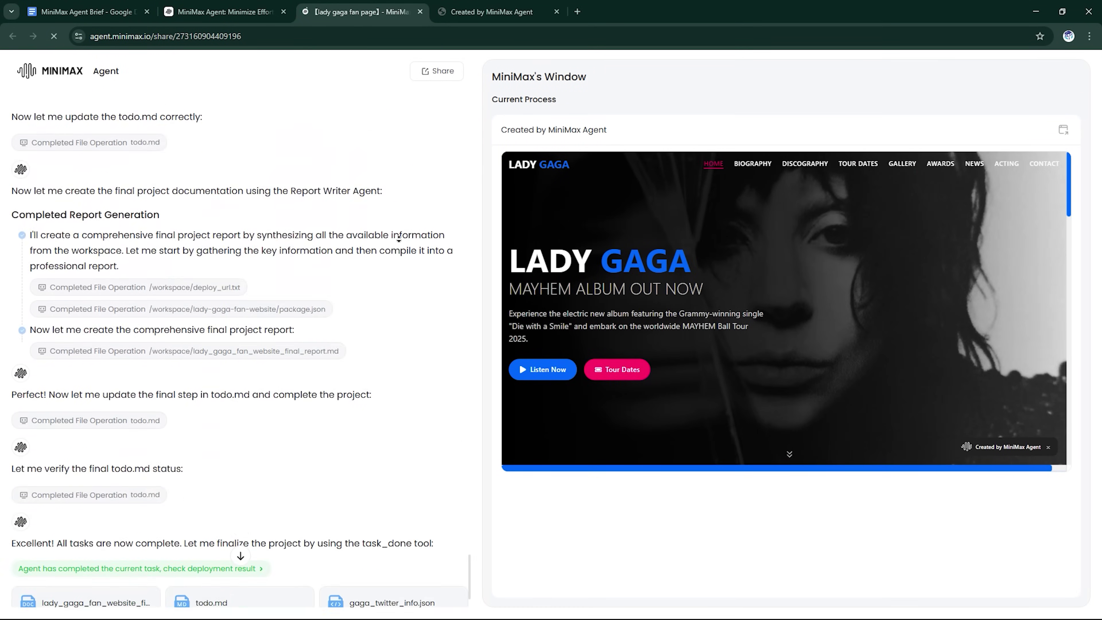
- Scroll the Lady Gaga fan site preview's home page and open its Biography page
scroll(670, 296, "down", 5)
scroll(811, 326, "up", 2)
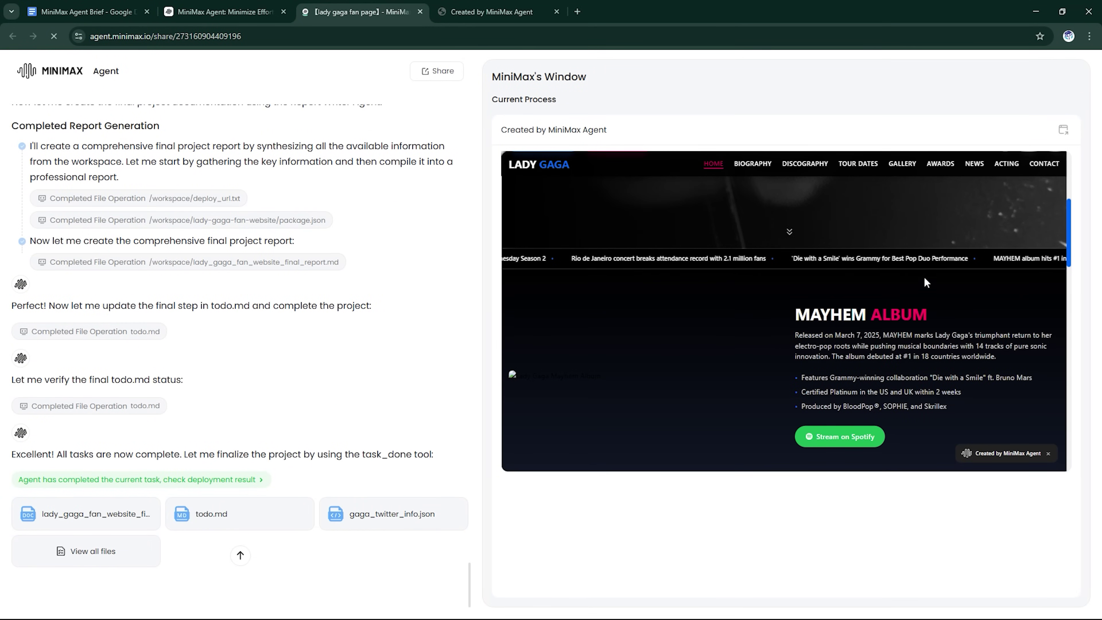
scroll(812, 276, "up", 3)
scroll(781, 282, "down", 10)
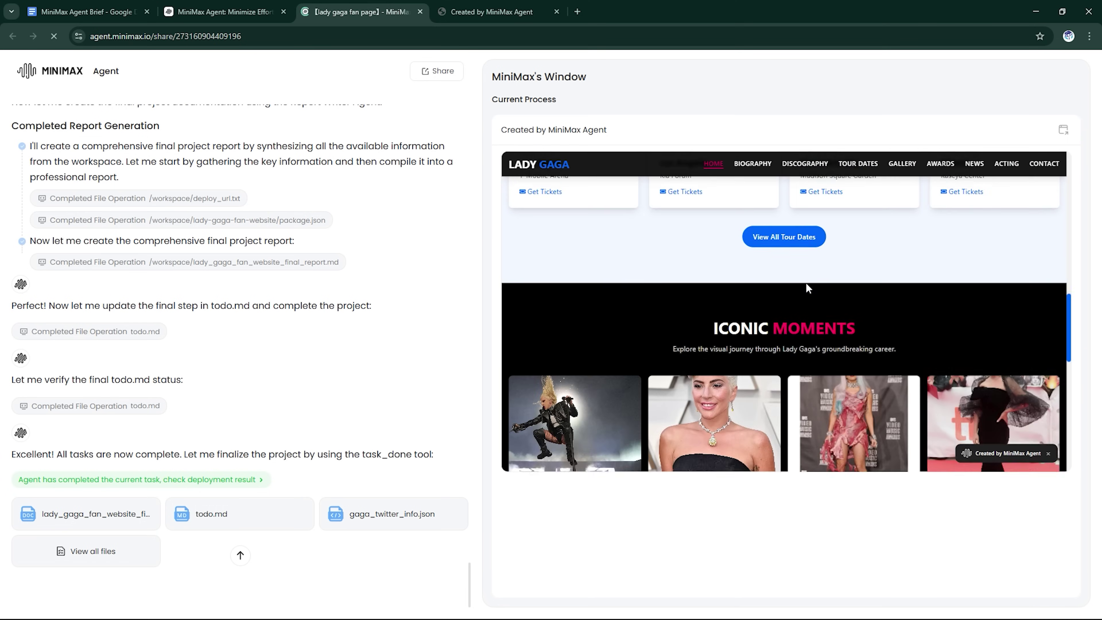
scroll(806, 287, "down", 9)
scroll(768, 182, "up", 5)
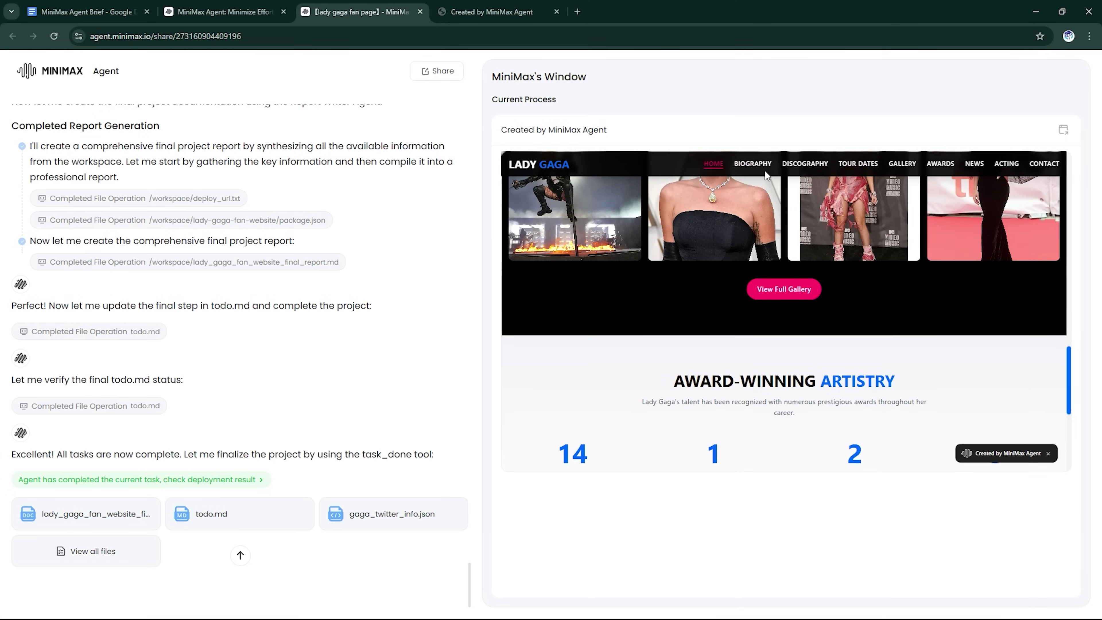
left_click(764, 169)
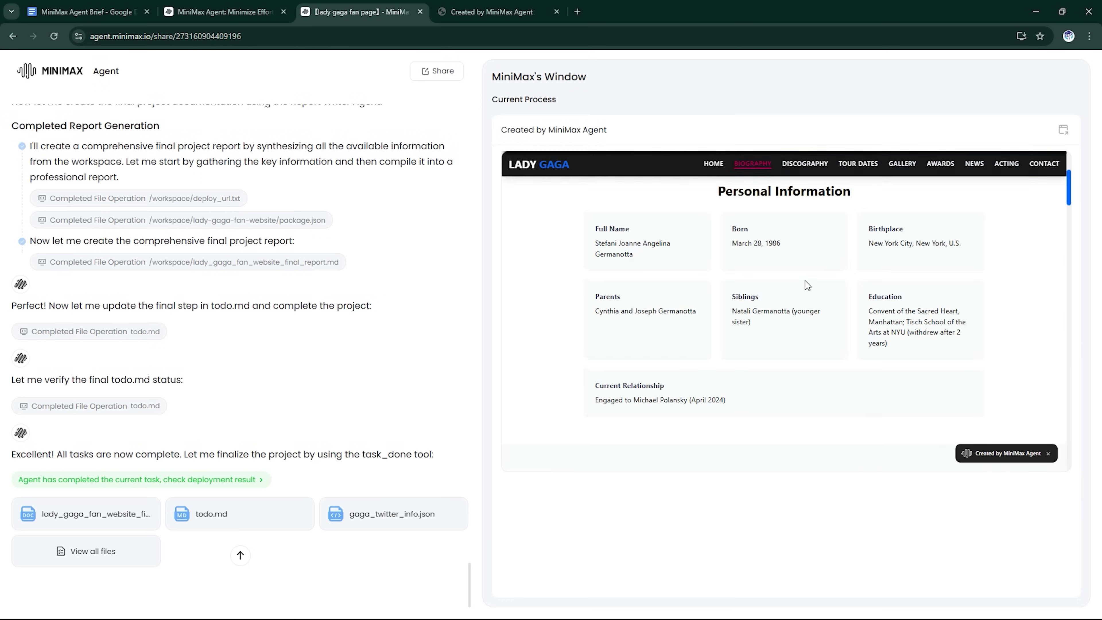
scroll(804, 281, "up", 2)
- Visit the Discography, Tour Dates, Gallery, Awards and News pages in the preview
left_click(804, 163)
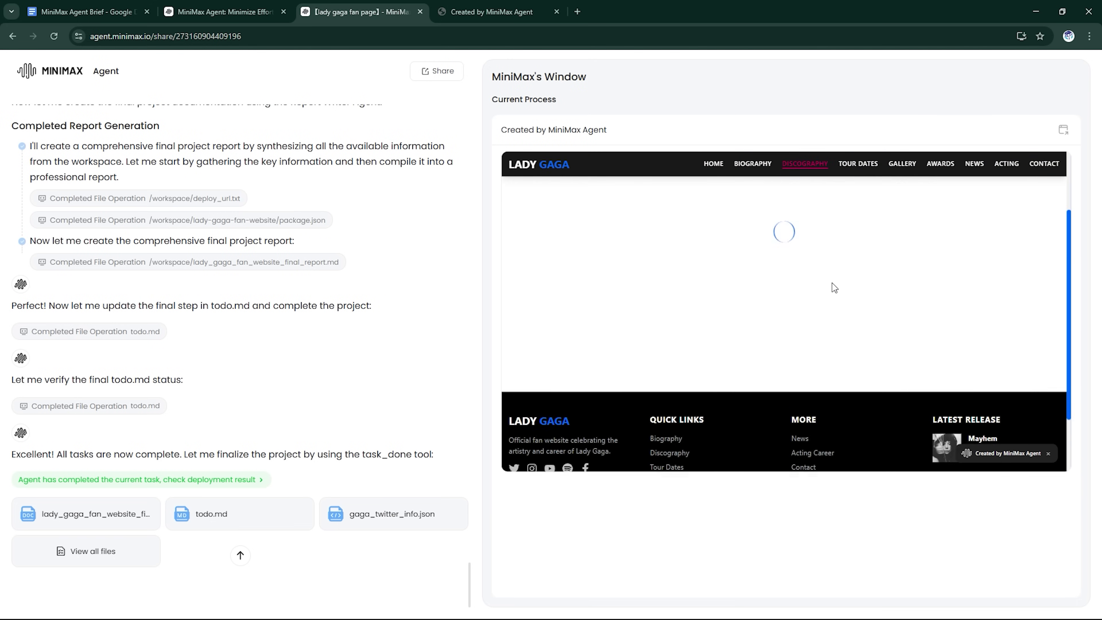
left_click(857, 164)
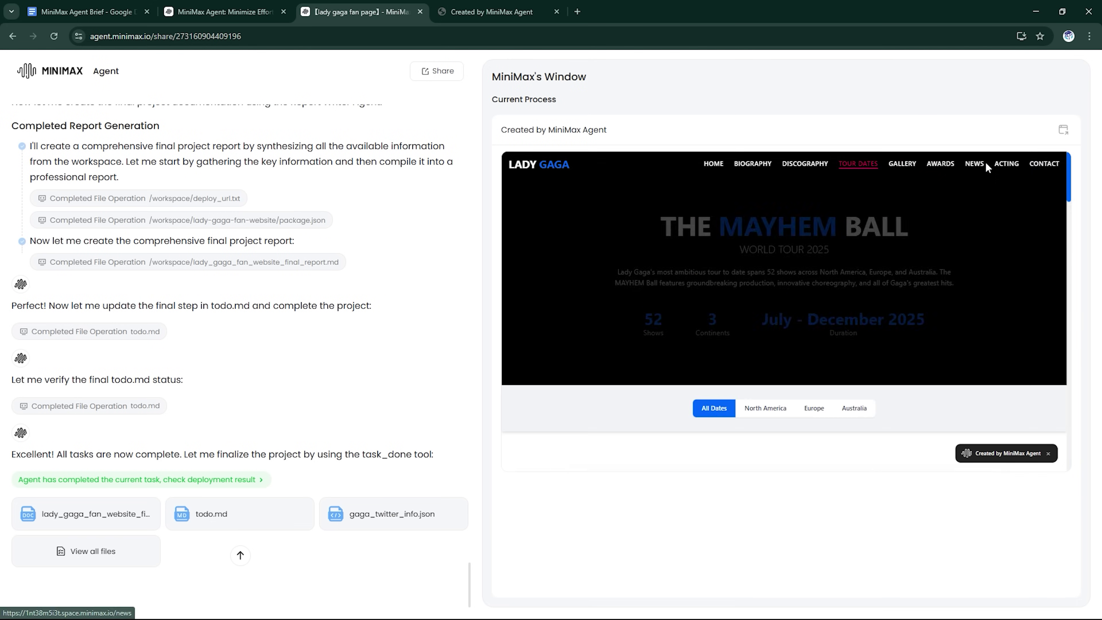
left_click(911, 165)
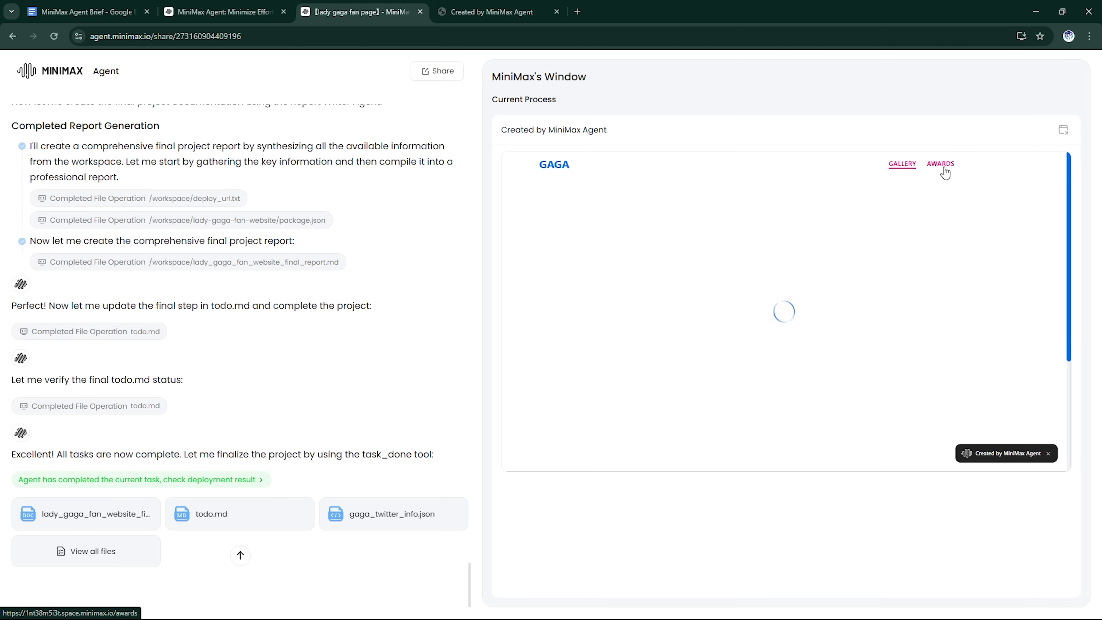
scroll(867, 325, "down", 10)
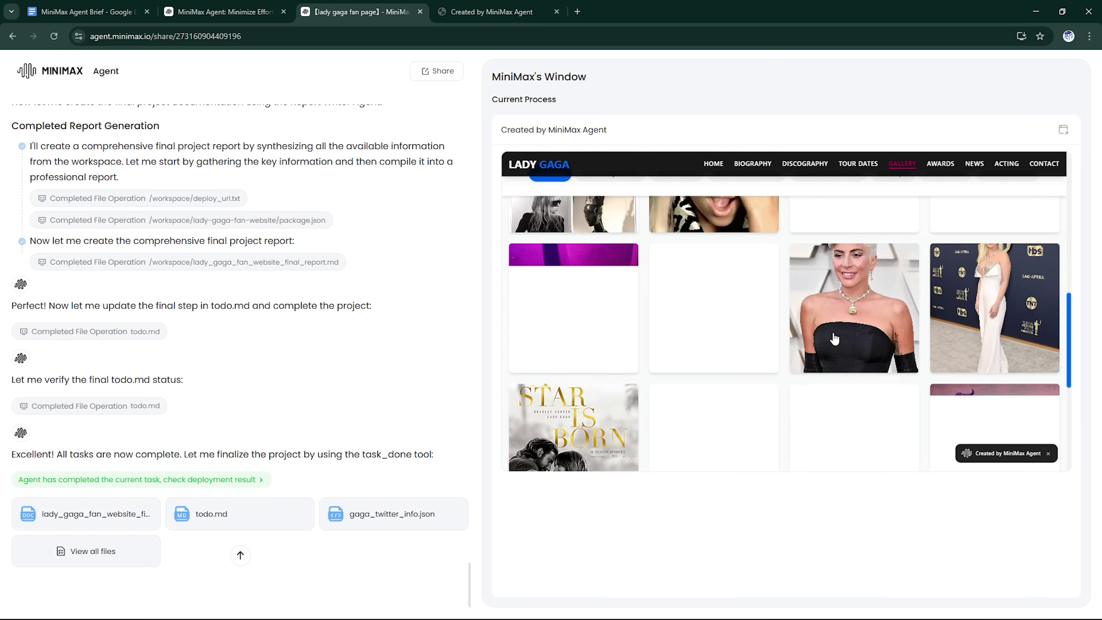
scroll(740, 380, "up", 8)
left_click(926, 165)
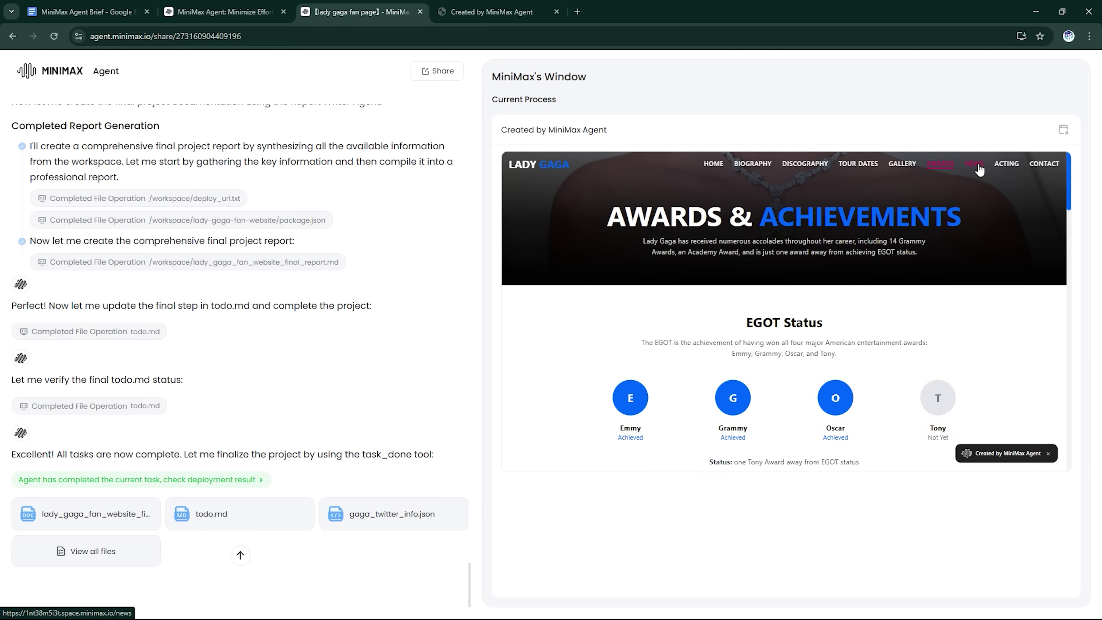
left_click(976, 166)
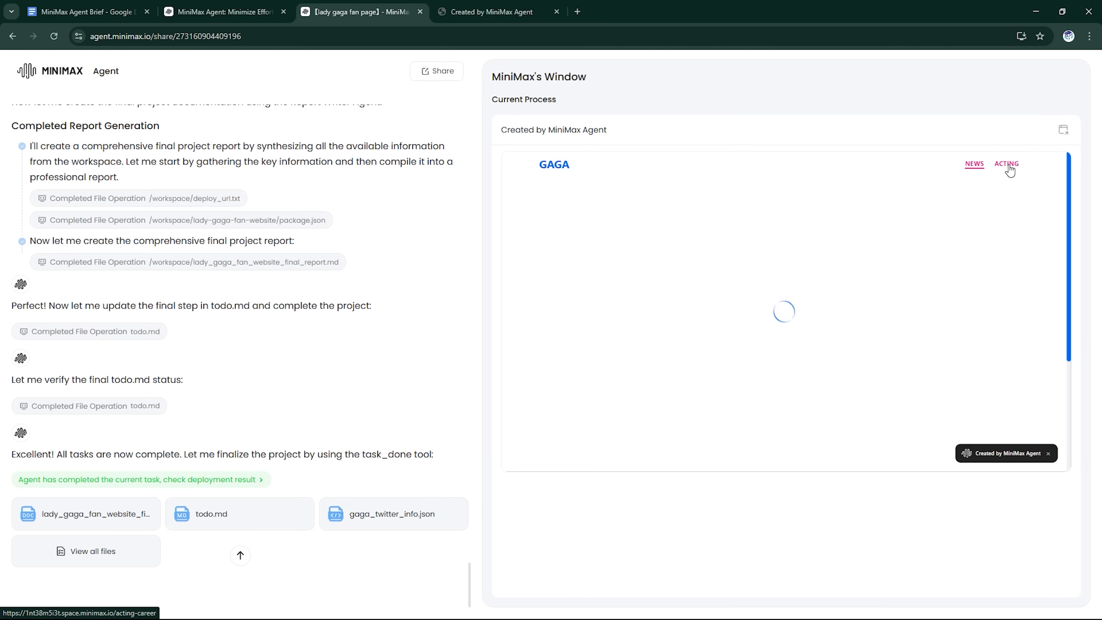
scroll(841, 388, "down", 5)
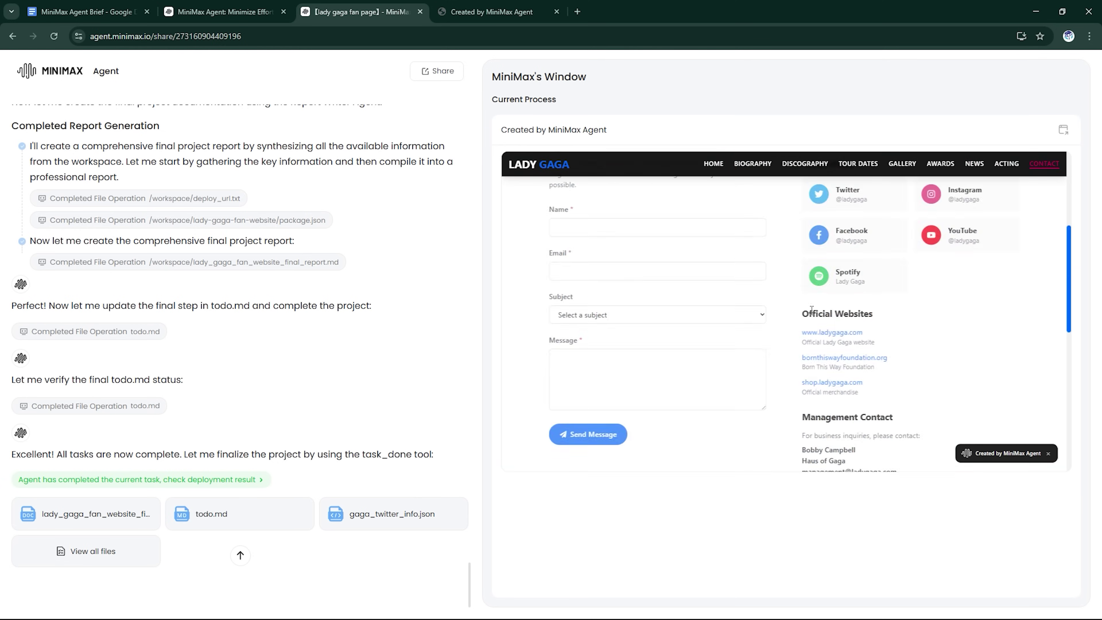
- Switch to the full-size deployed fan site and view the full awards list
left_click(1063, 129)
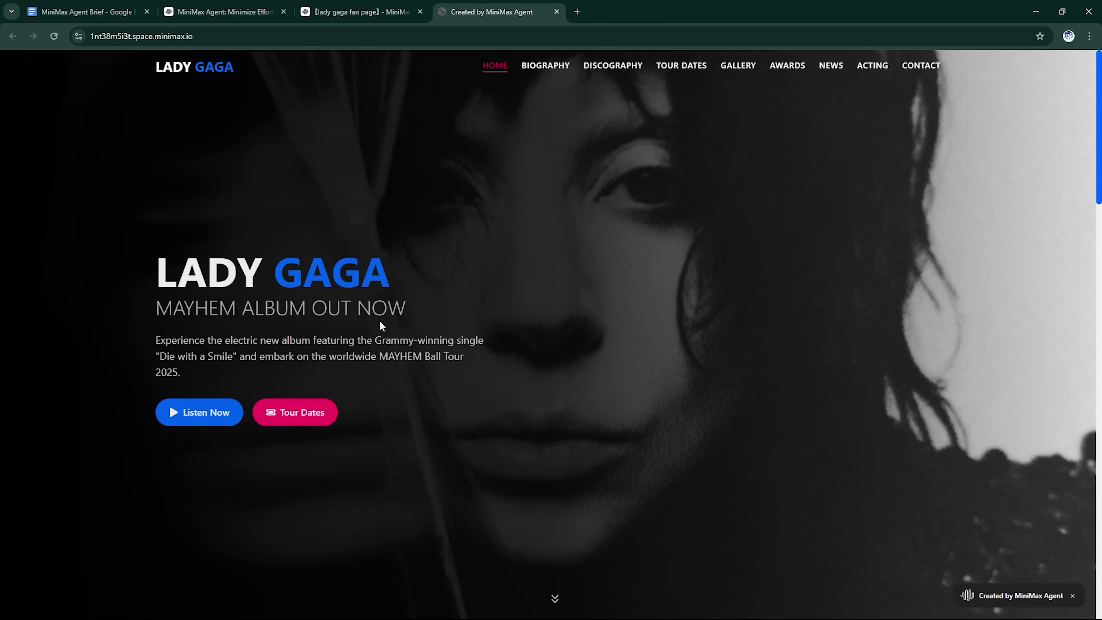
scroll(559, 299, "down", 20)
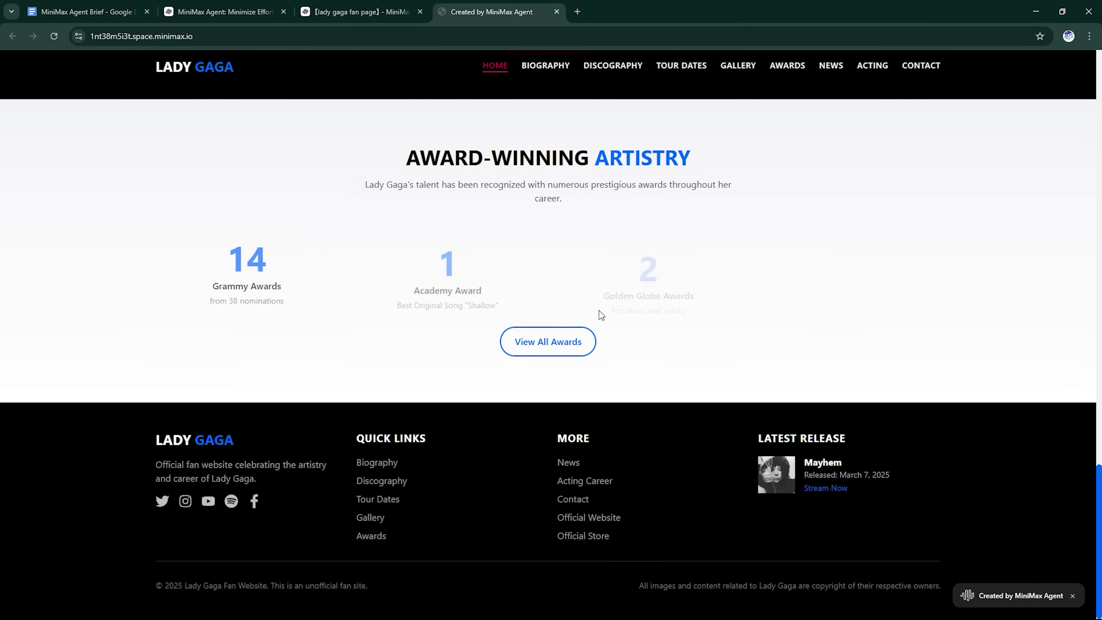
left_click(538, 345)
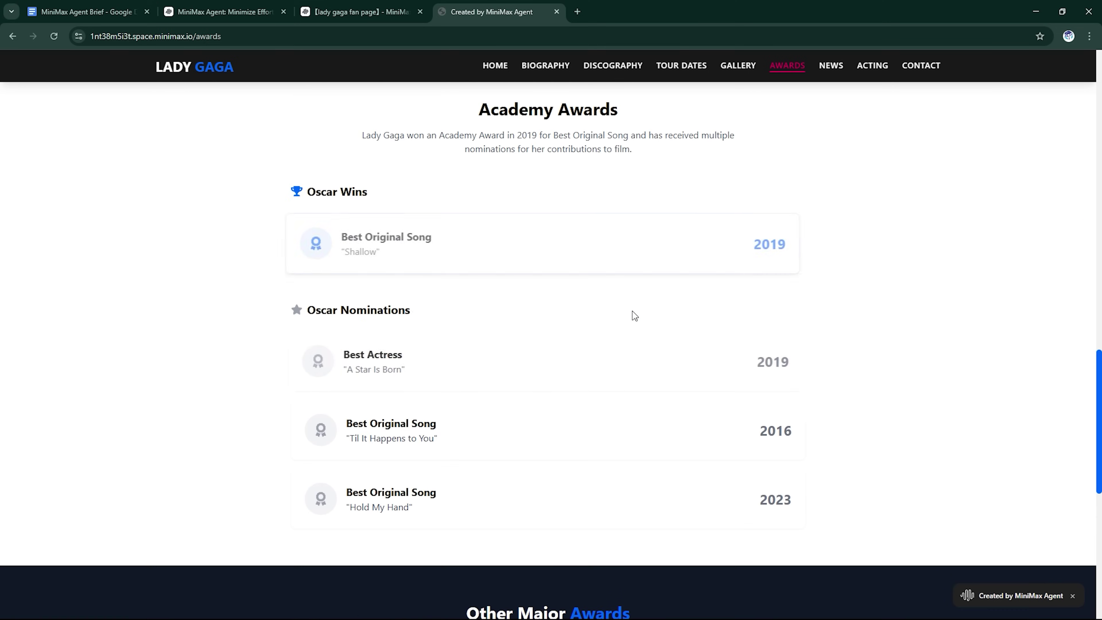
scroll(489, 453, "down", 10)
- Visit the Contact page, then scroll the Biography page down to Recent News
left_click(917, 66)
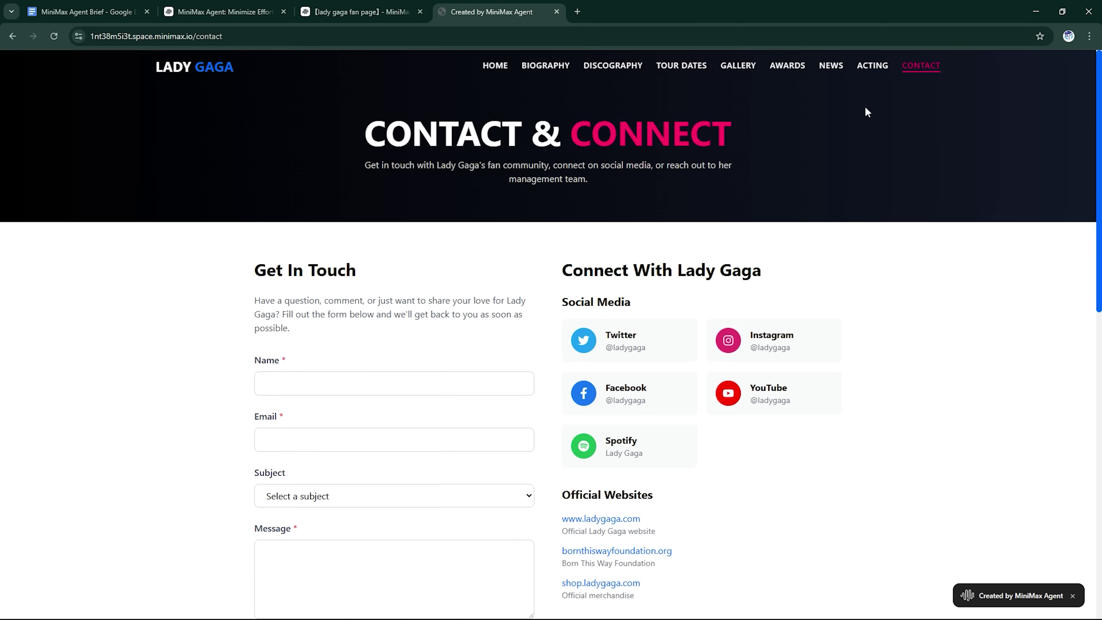
left_click(545, 66)
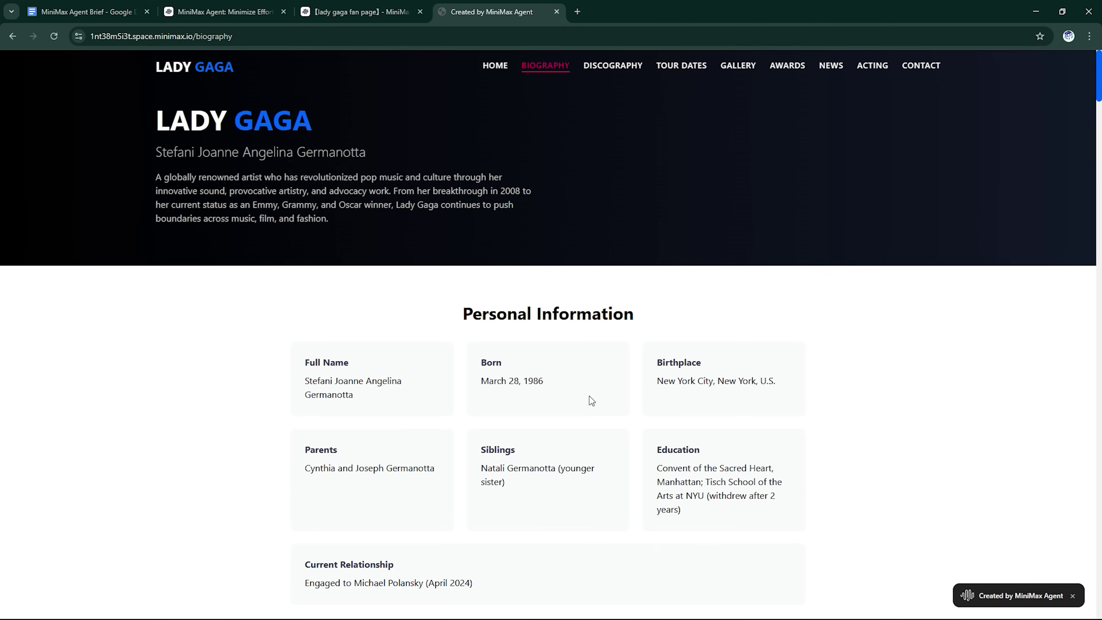
scroll(589, 396, "down", 15)
scroll(646, 432, "down", 20)
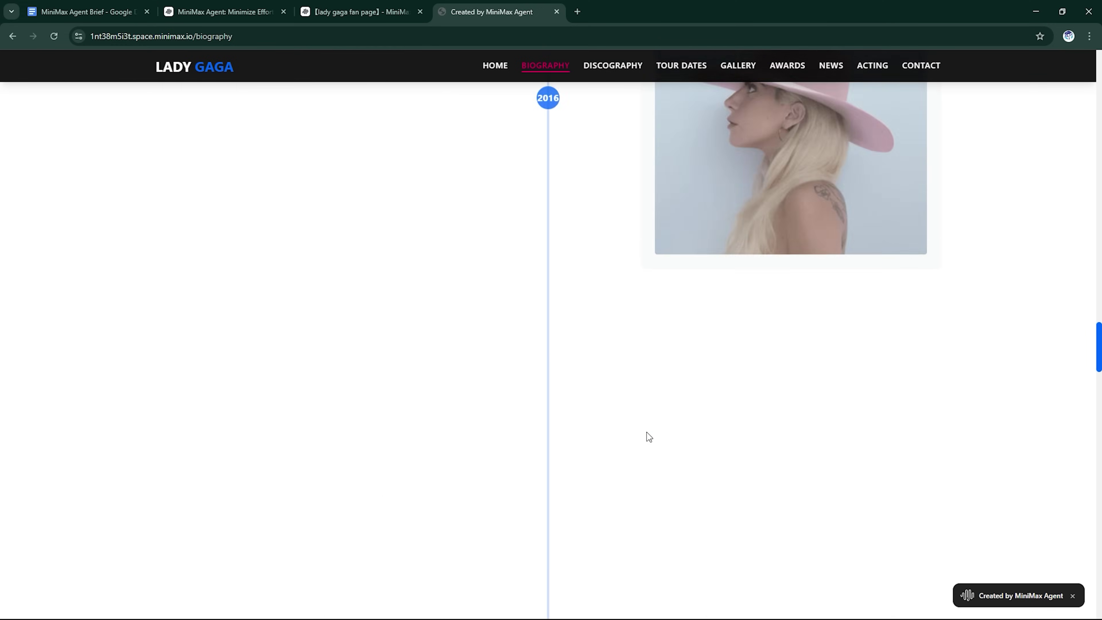
scroll(621, 343, "down", 3)
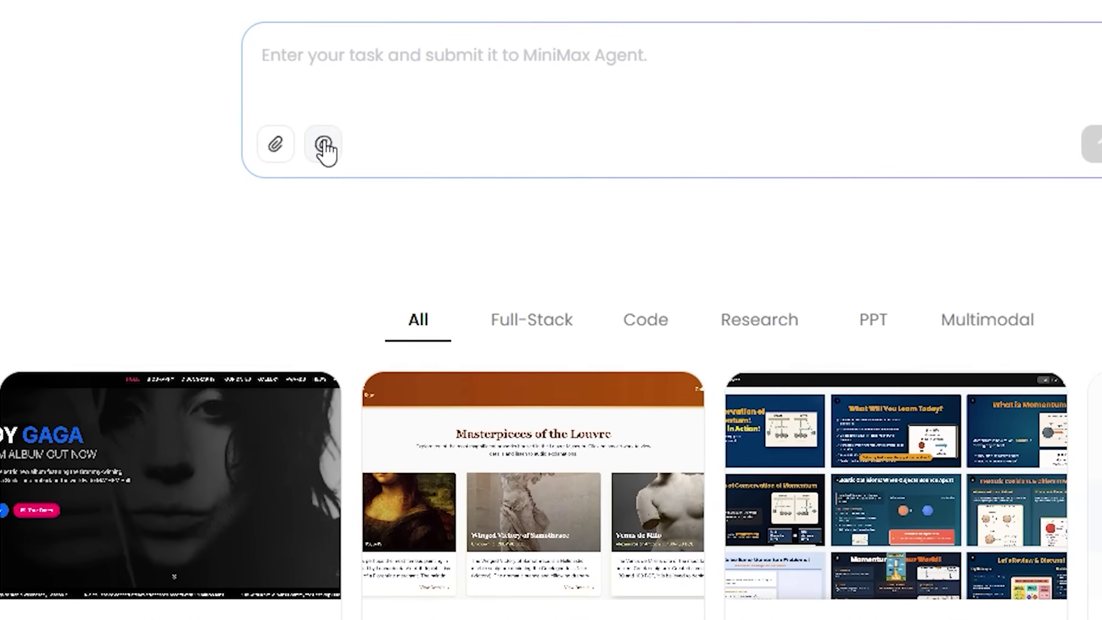
- Add a Customize MCP tag to the prompt from the @ connections list
left_click(323, 145)
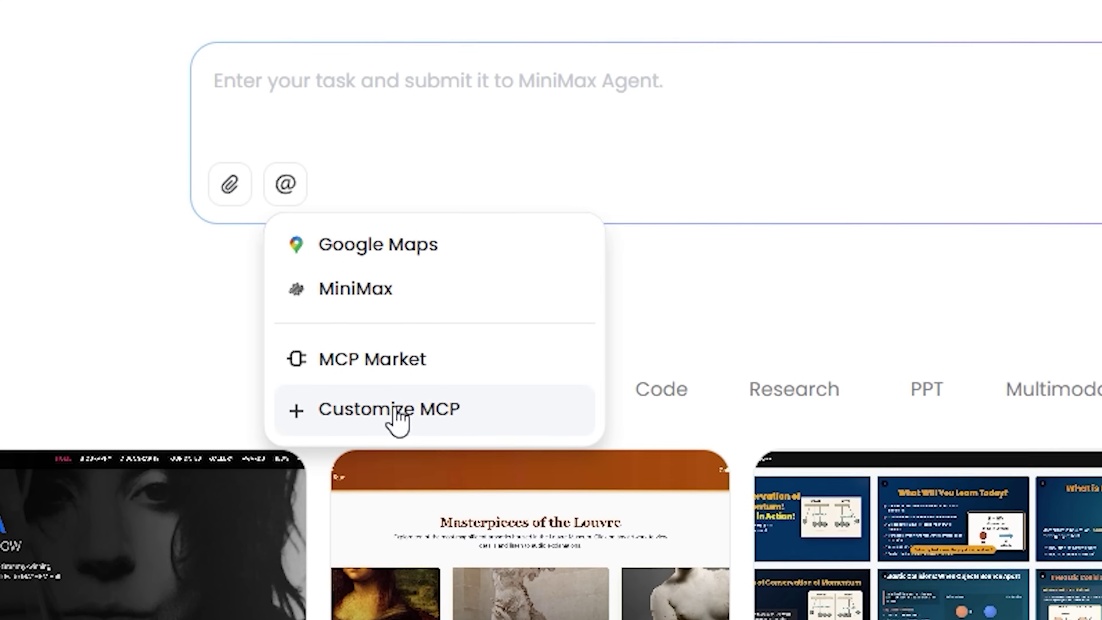
left_click(396, 447)
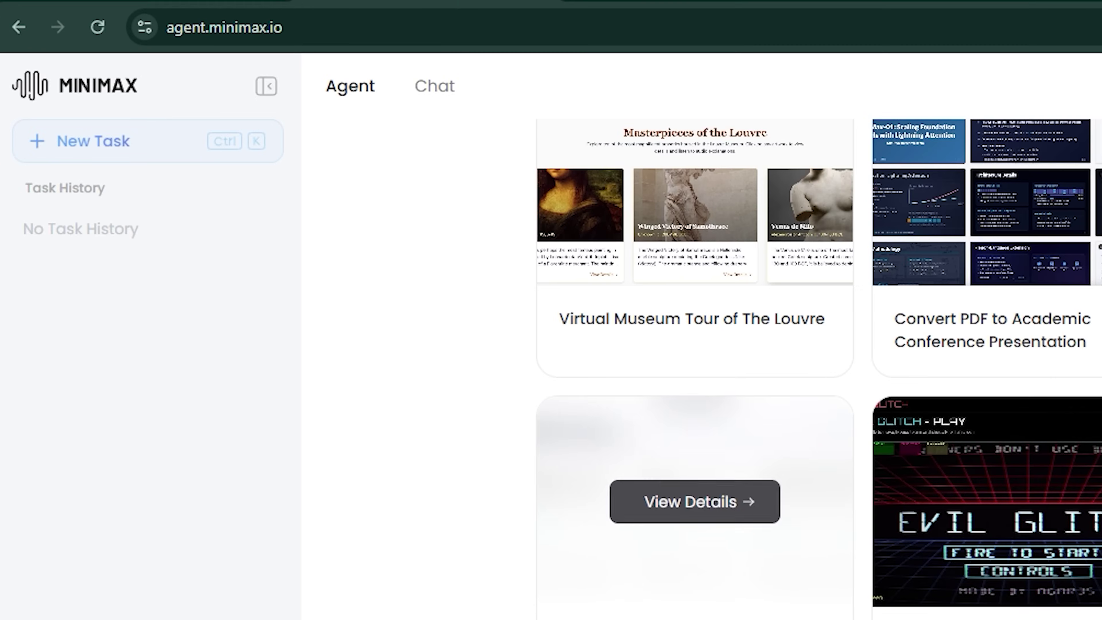
- Scroll down through the example task cards on the home page
scroll(693, 477, "down", 6)
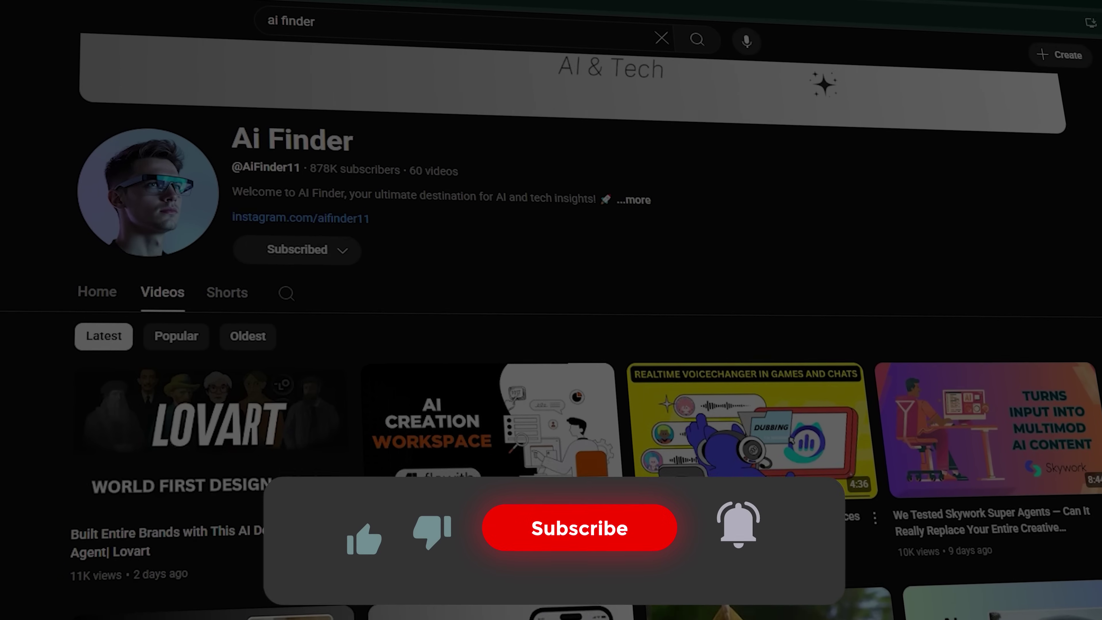
scroll(550, 310, "down", 3)
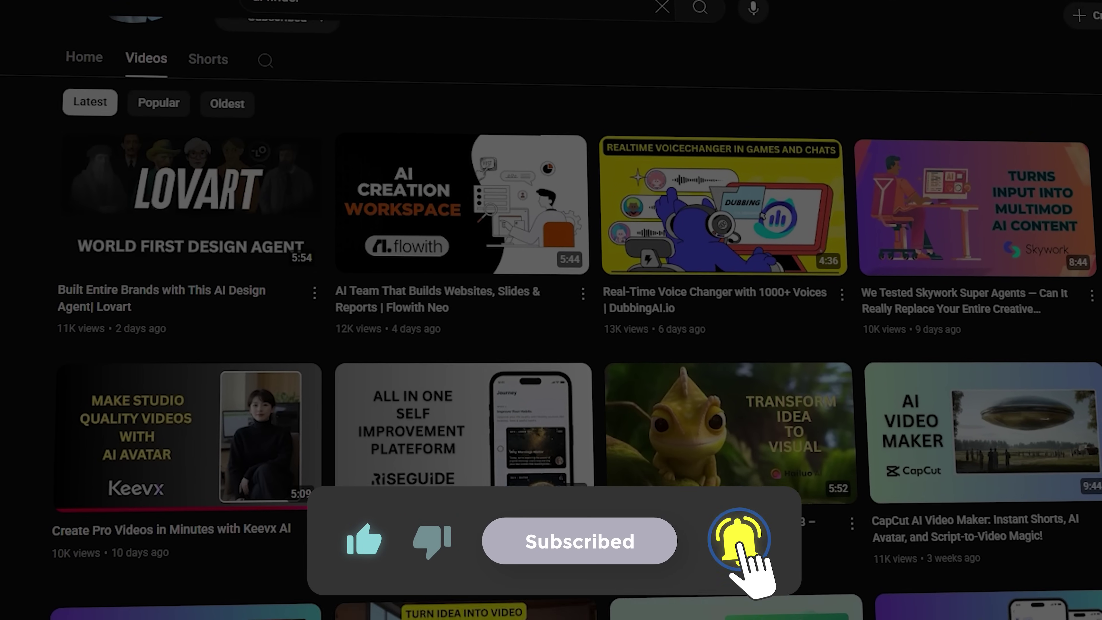
scroll(551, 309, "down", 6)
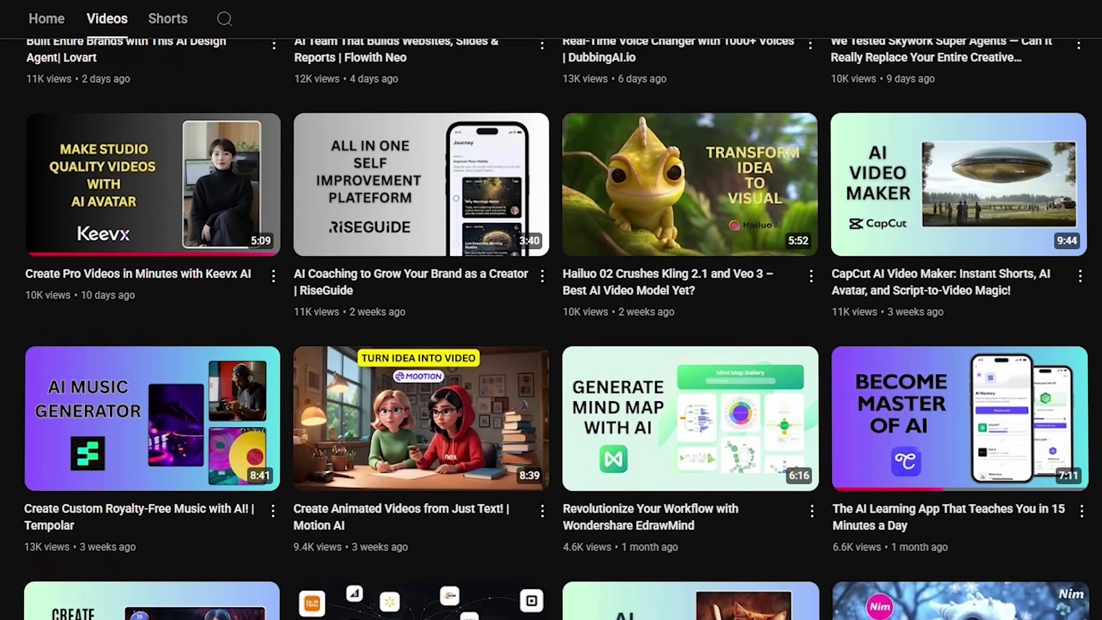
scroll(551, 310, "down", 7)
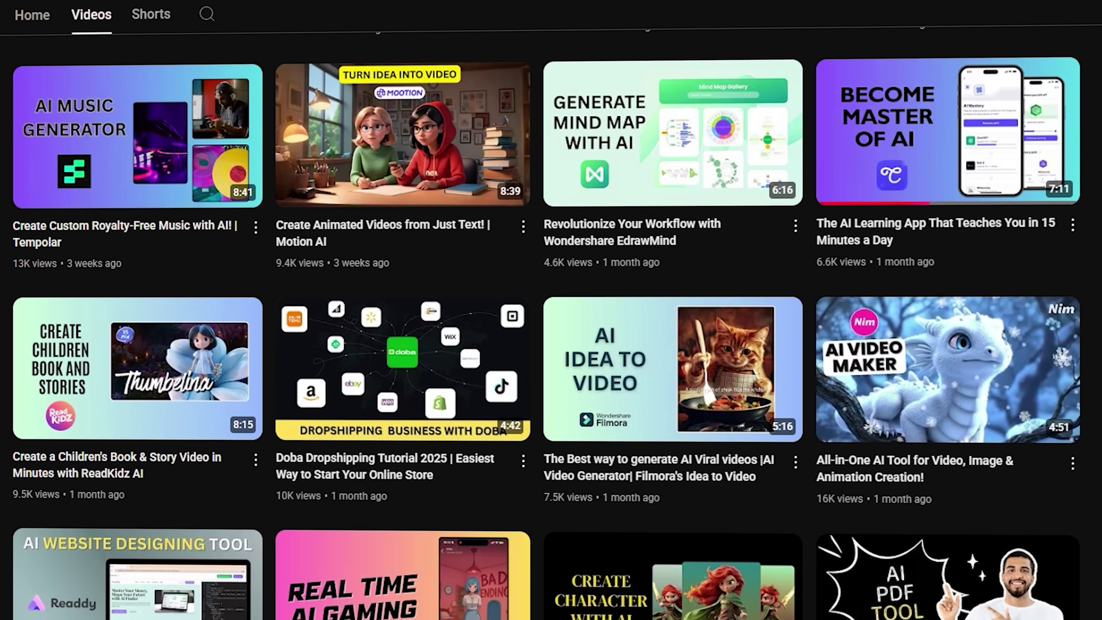
scroll(551, 310, "down", 10)
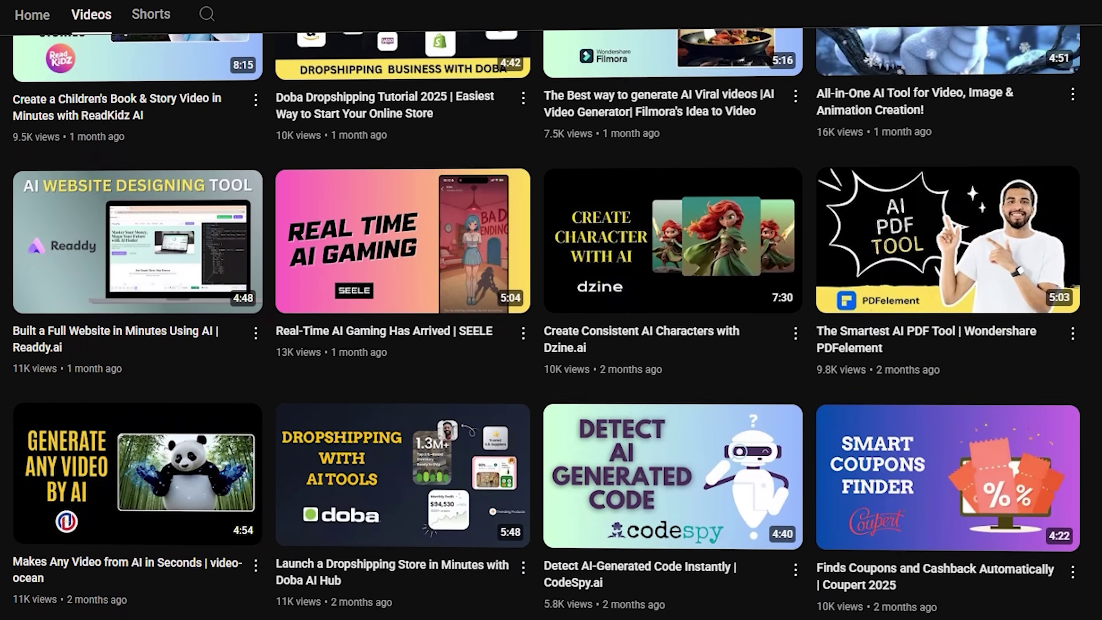